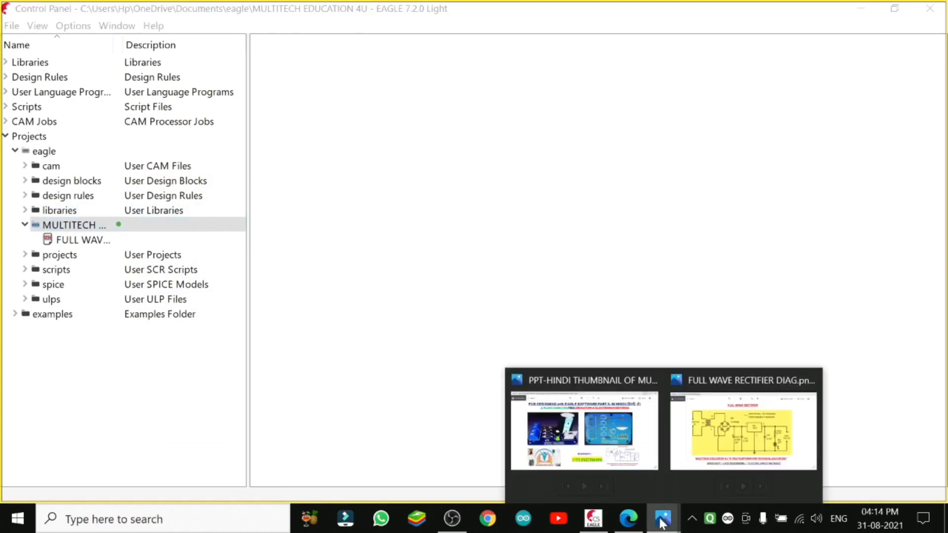
Open the FULL WAVE RECTIFIER 2 schematic from the MULTITECH EDUCATION 4U project, clear the other windows away and maximize it.
click(660, 519)
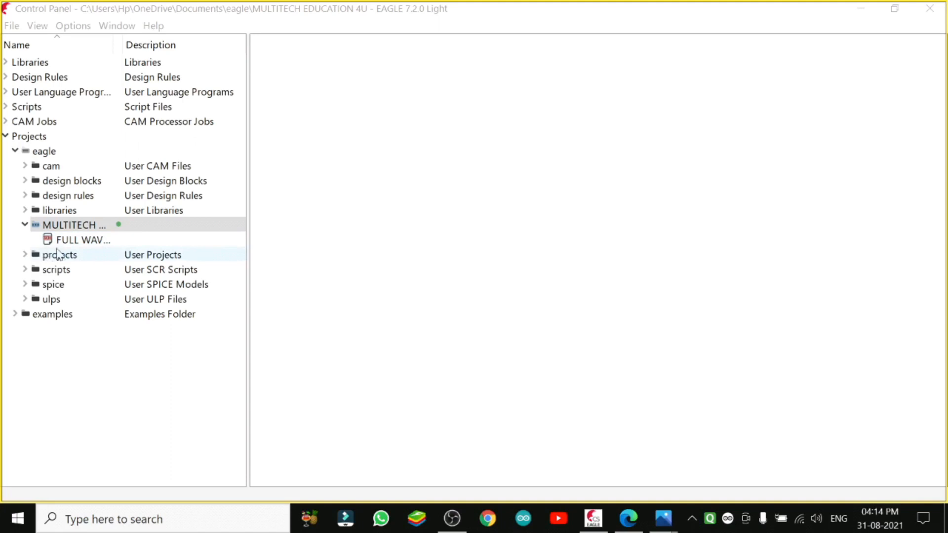
double_click(83, 241)
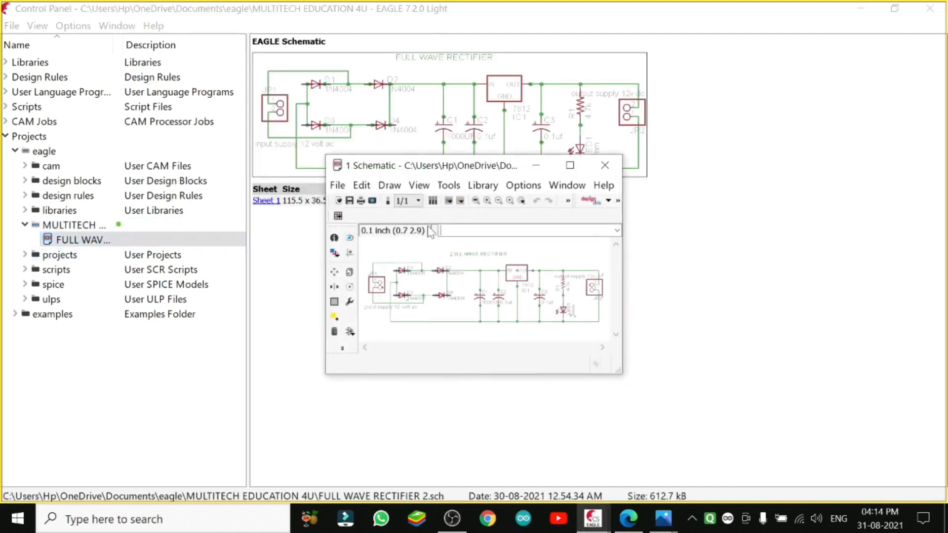
click(895, 10)
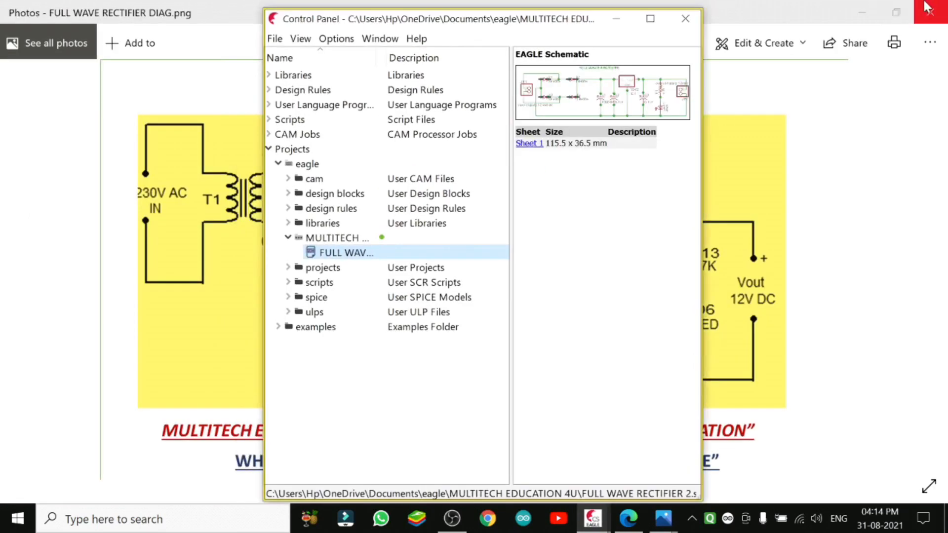
click(611, 23)
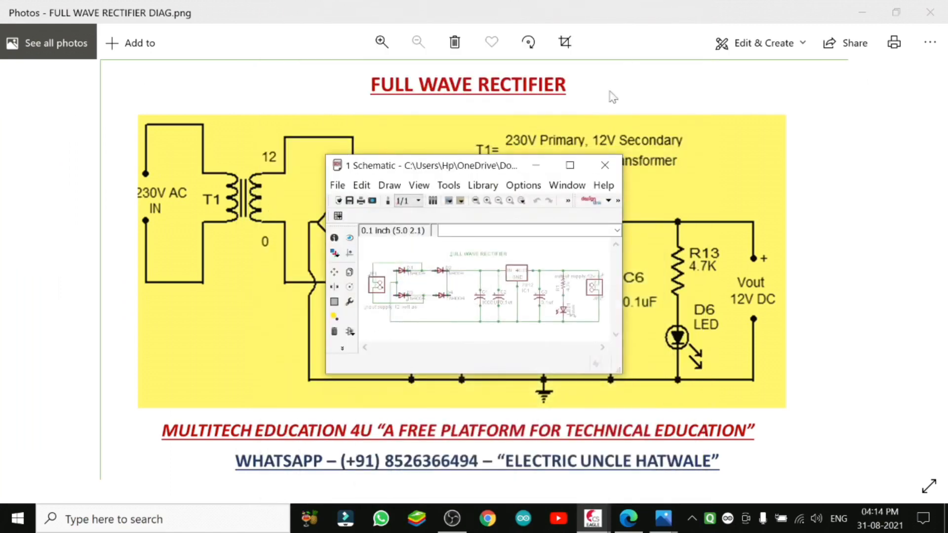
click(860, 14)
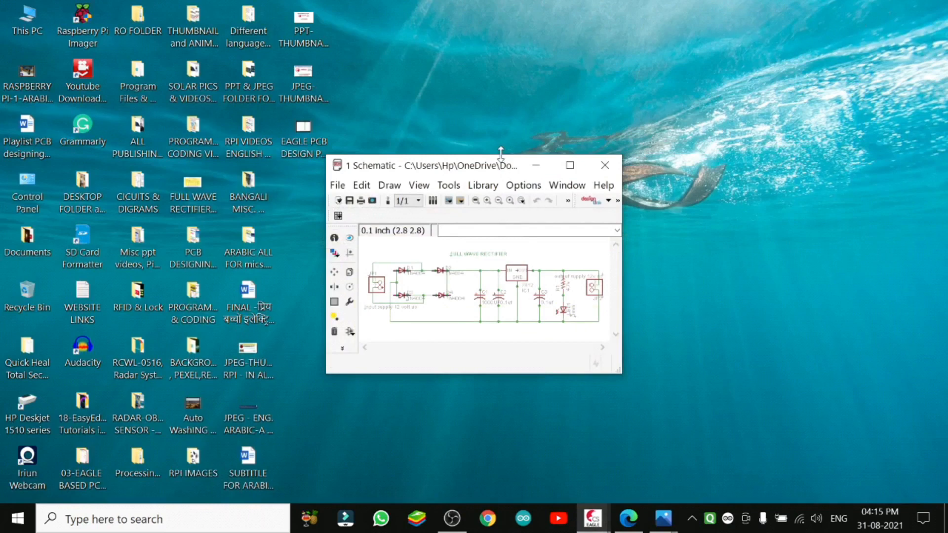
drag(499, 164, 521, 78)
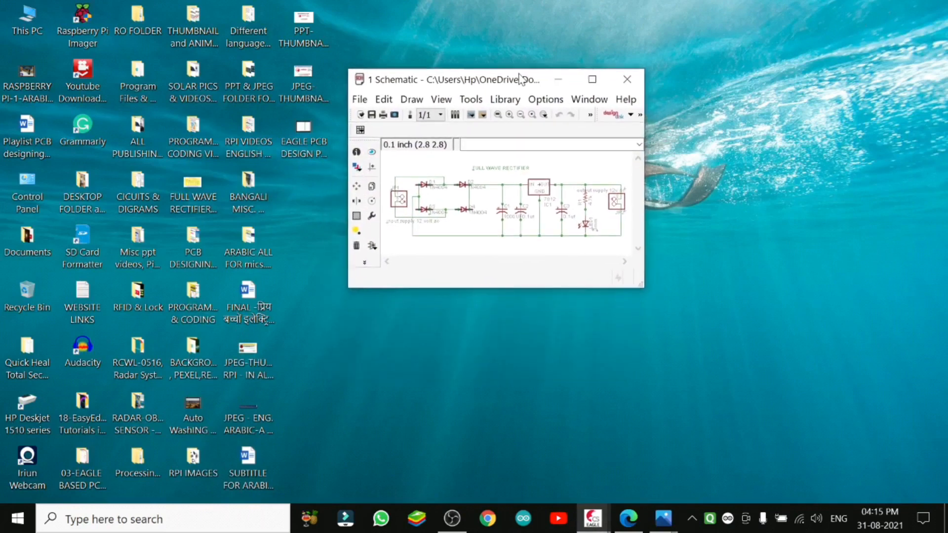
click(593, 81)
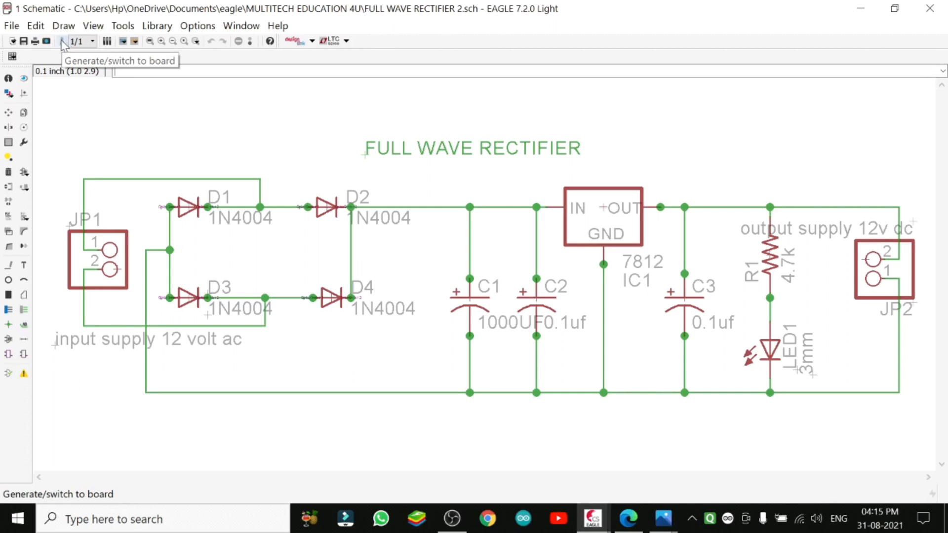
Generate a new board from the full wave rectifier schematic and maximize the board window.
click(63, 42)
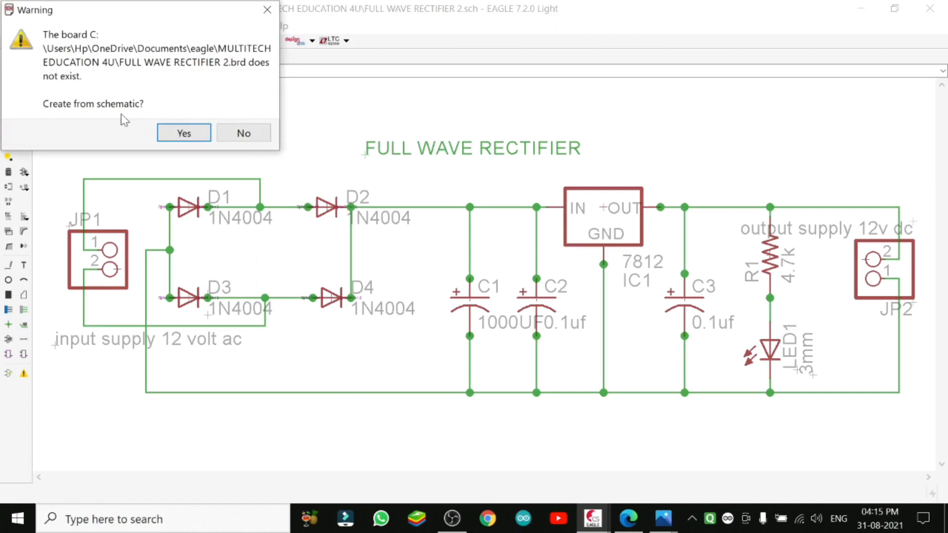
click(187, 134)
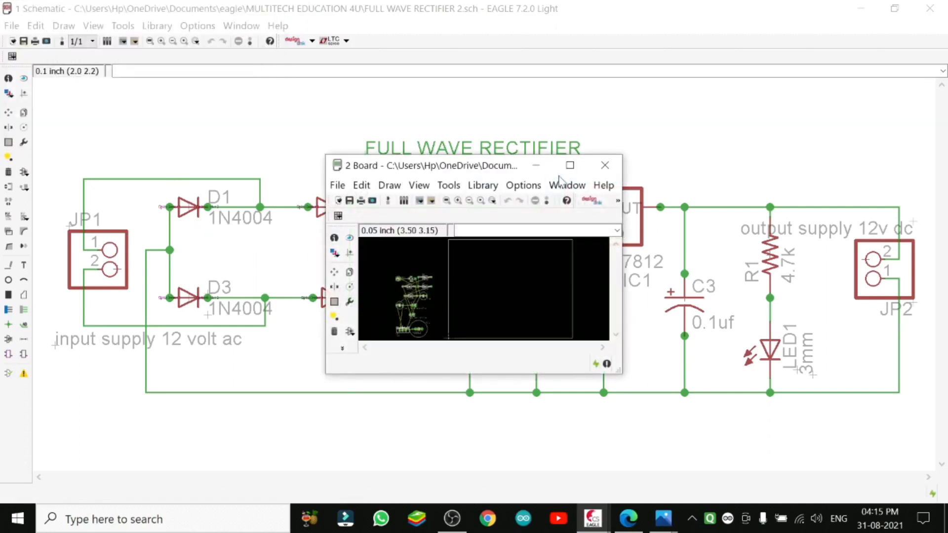
click(570, 166)
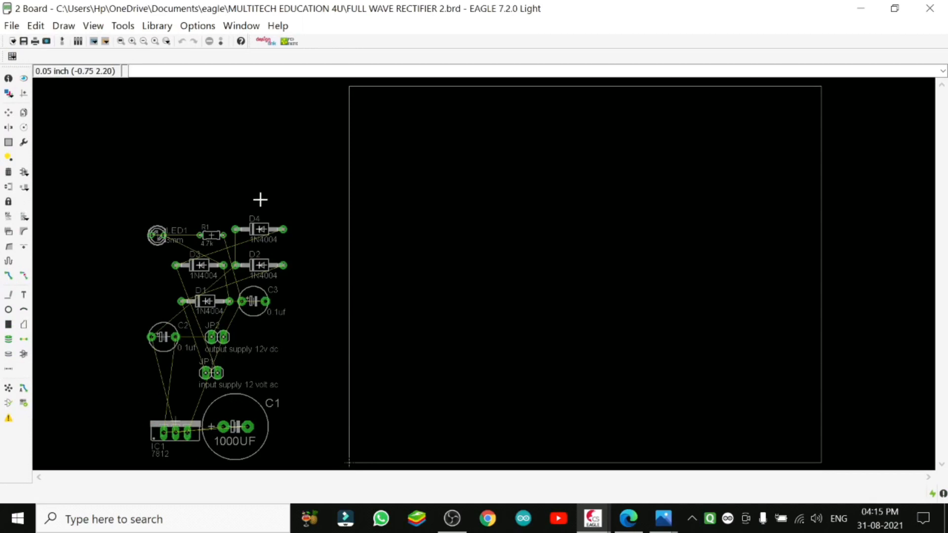
Restore both editor windows to place the schematic clear of the board, and maximize the board again.
click(895, 8)
click(894, 9)
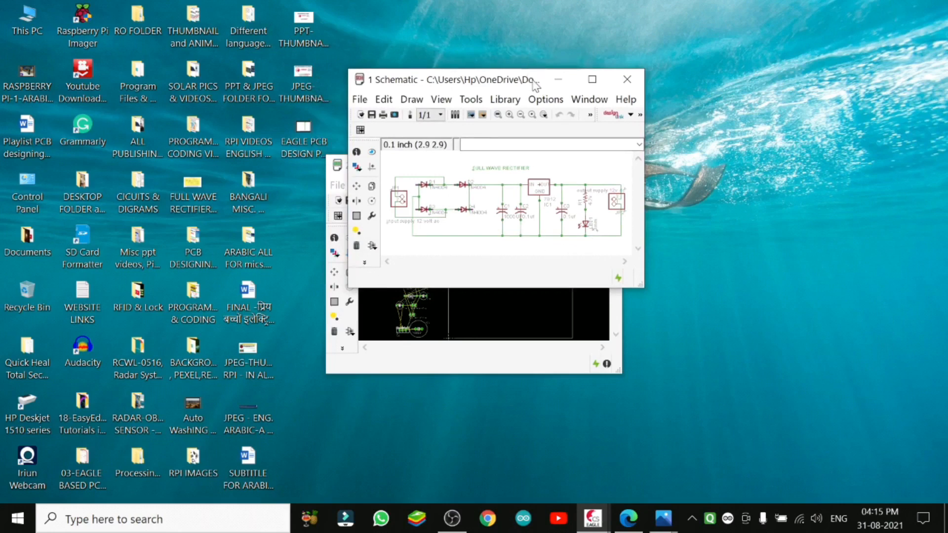
drag(534, 82, 201, 31)
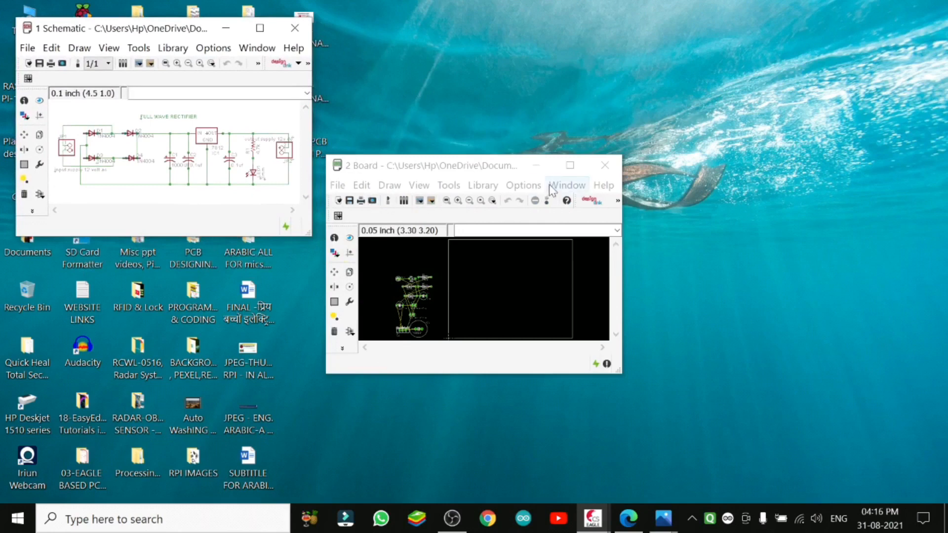
click(569, 165)
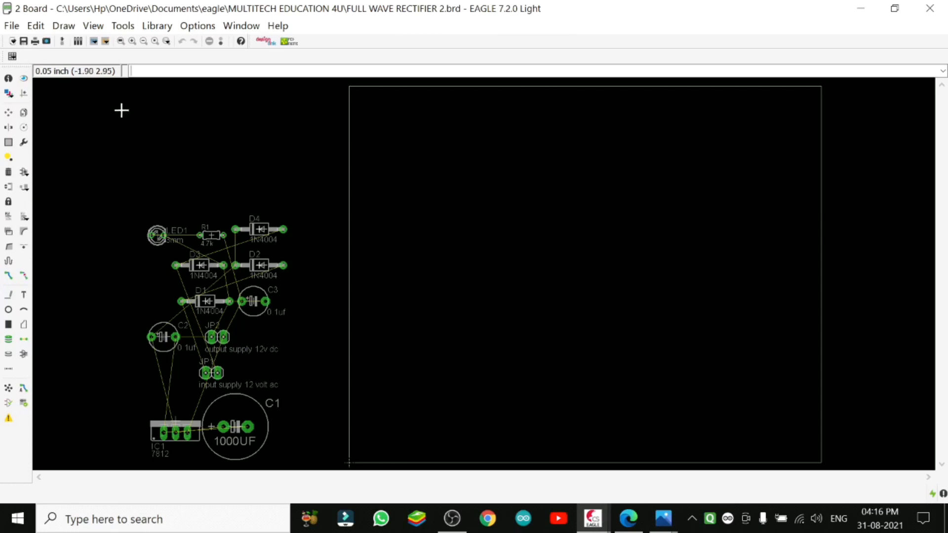
Change the board grid's unit to mm and set its size to 0.635 mm.
click(12, 58)
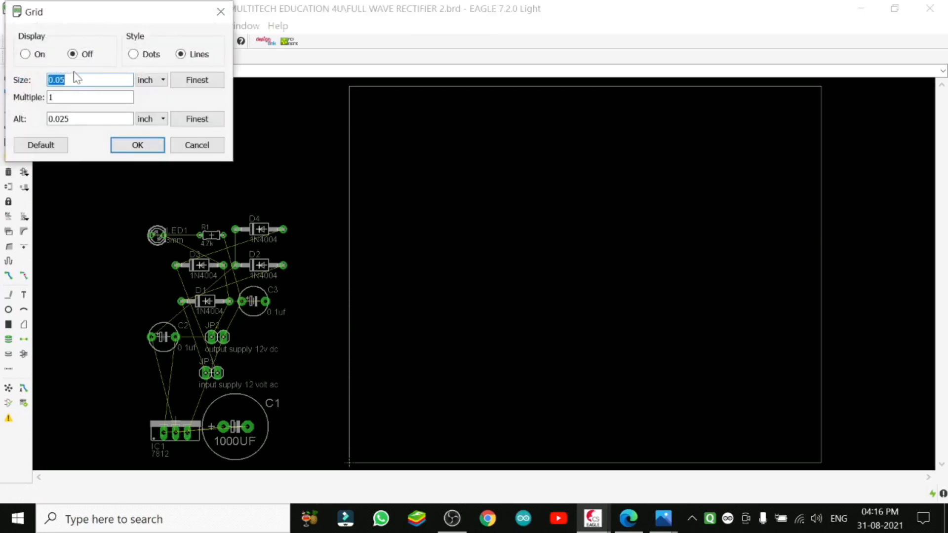
click(163, 80)
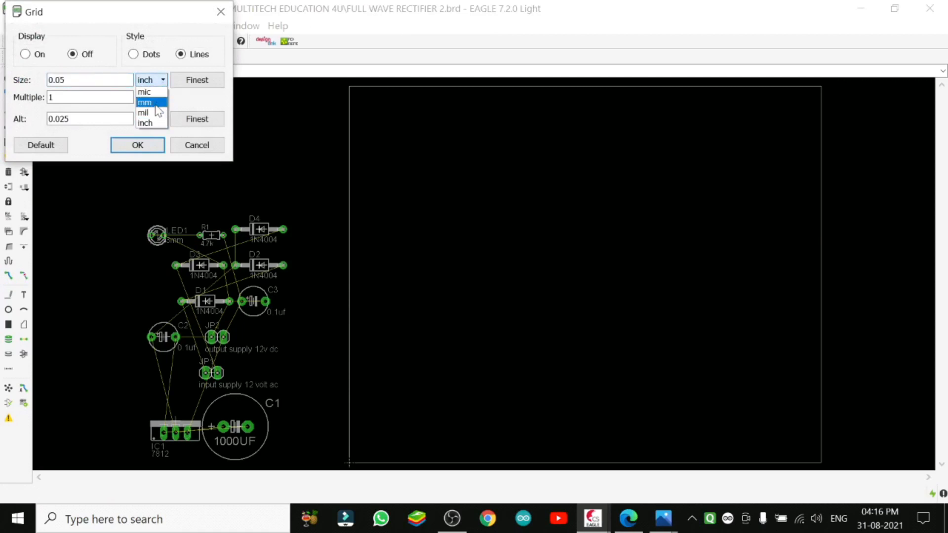
click(157, 105)
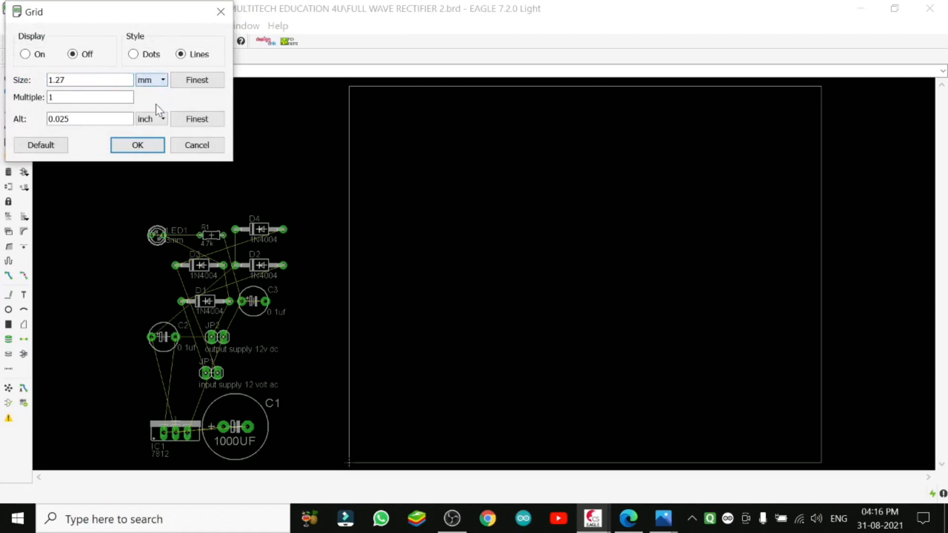
click(69, 80)
text(635)
key(BackSpace)
key(BackSpace)
key(BackSpace)
key(BackSpace)
key(BackSpace)
key(BackSpace)
key(BackSpace)
text(.635)
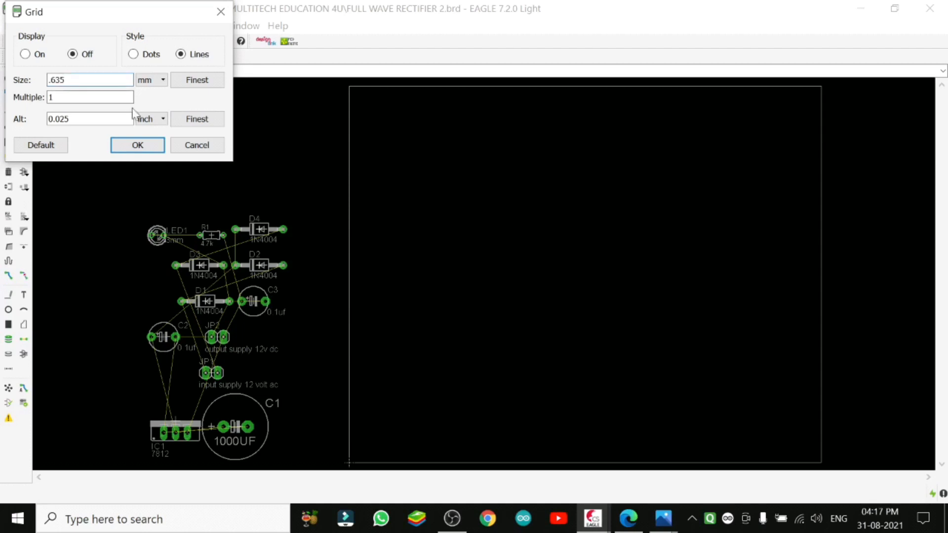
Set the alternate grid to 0.254 mm and turn on the grid display for the board.
click(163, 119)
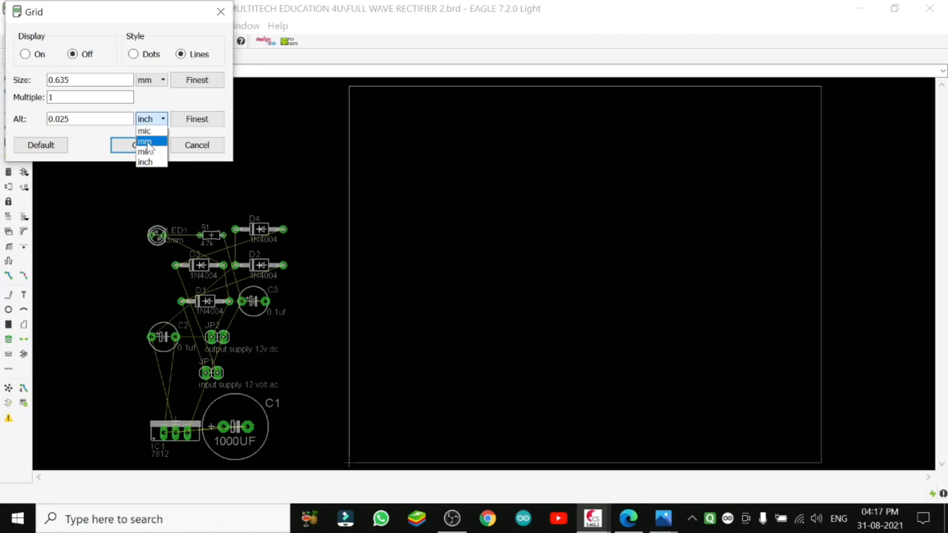
click(146, 142)
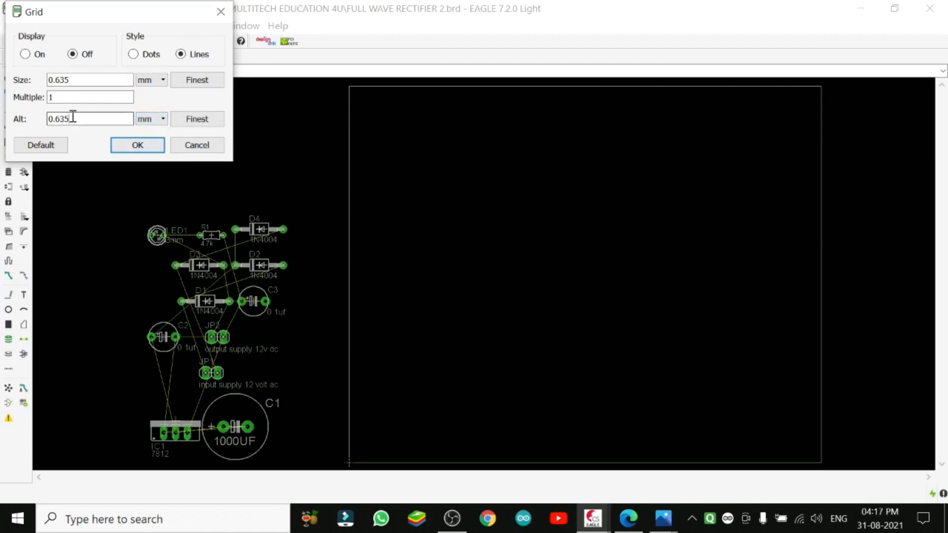
key(BackSpace)
key(BackSpace)
key(BackSpace)
text(254)
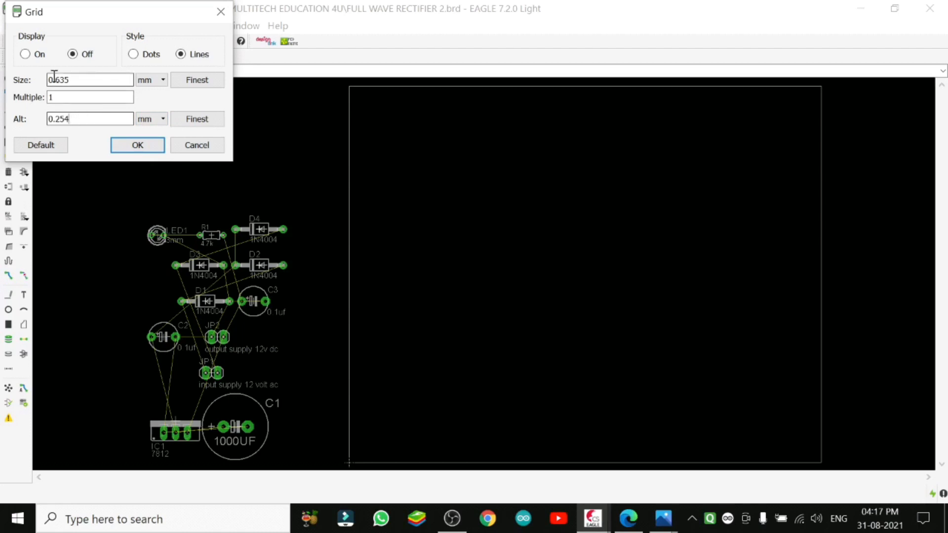
click(26, 55)
click(143, 151)
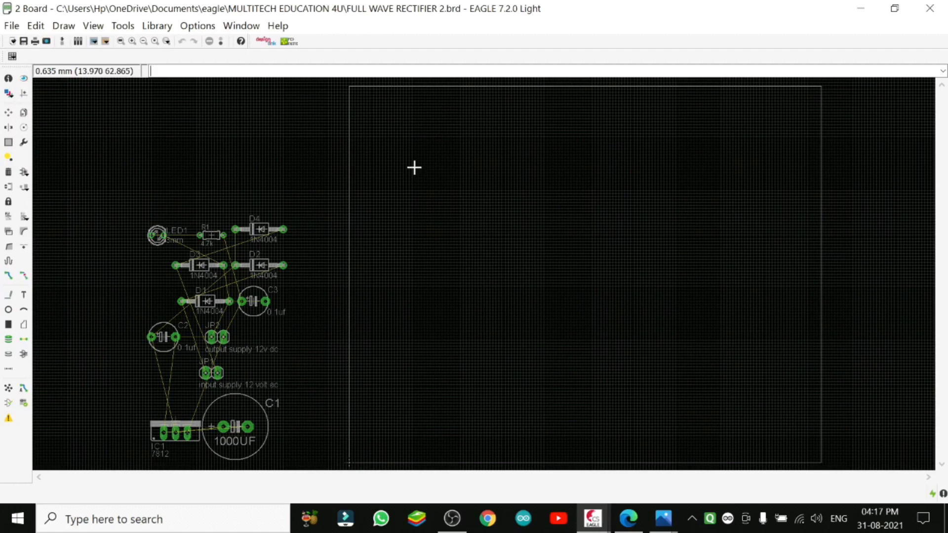
Change the layout background to white in the user interface settings.
click(200, 27)
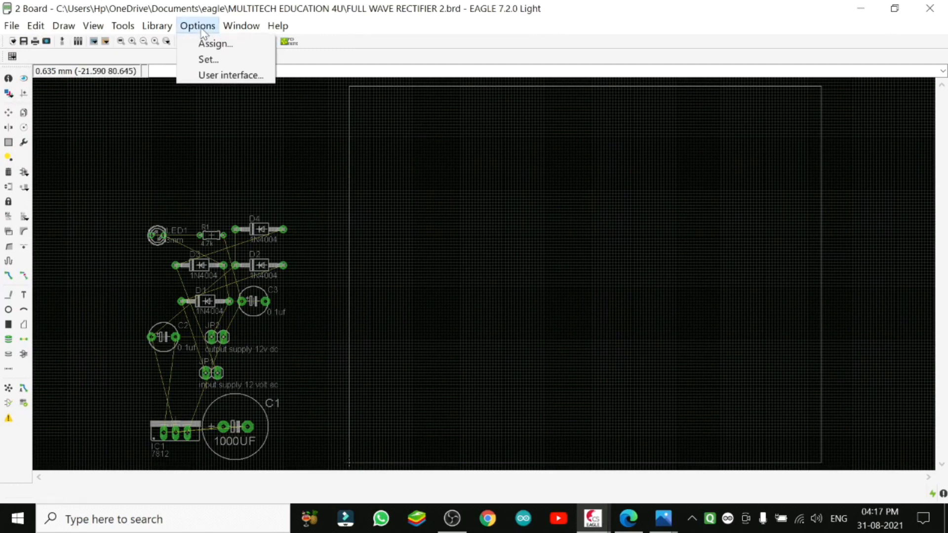
click(224, 79)
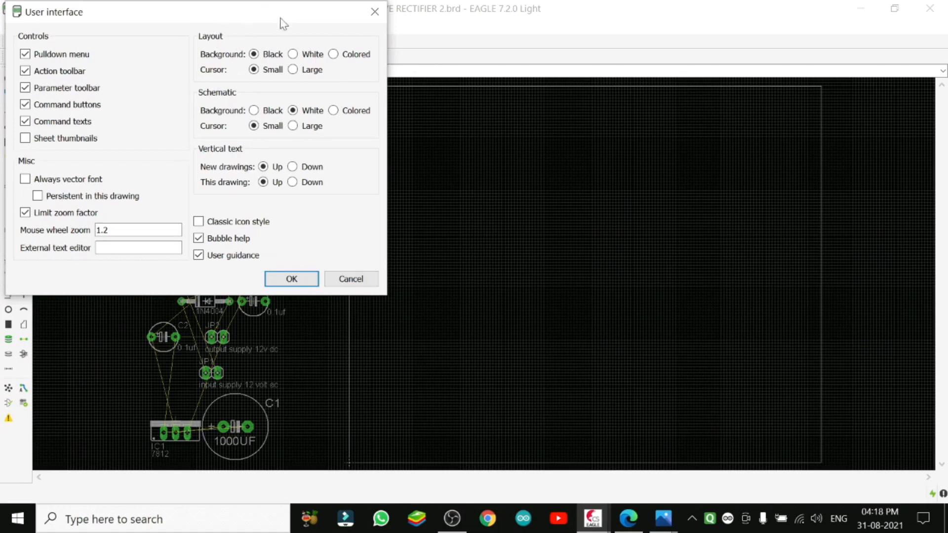
click(293, 54)
click(300, 280)
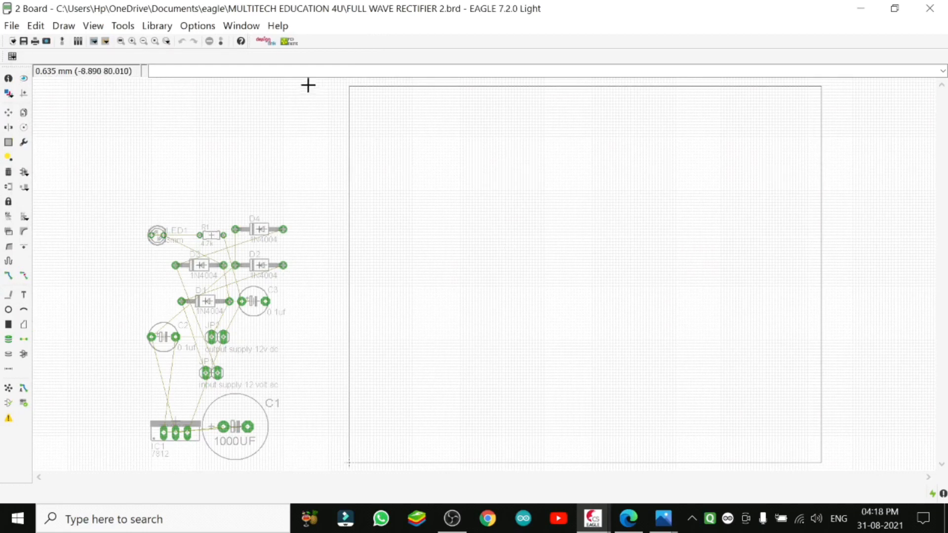
Restore the black layout background in the user interface settings.
click(197, 25)
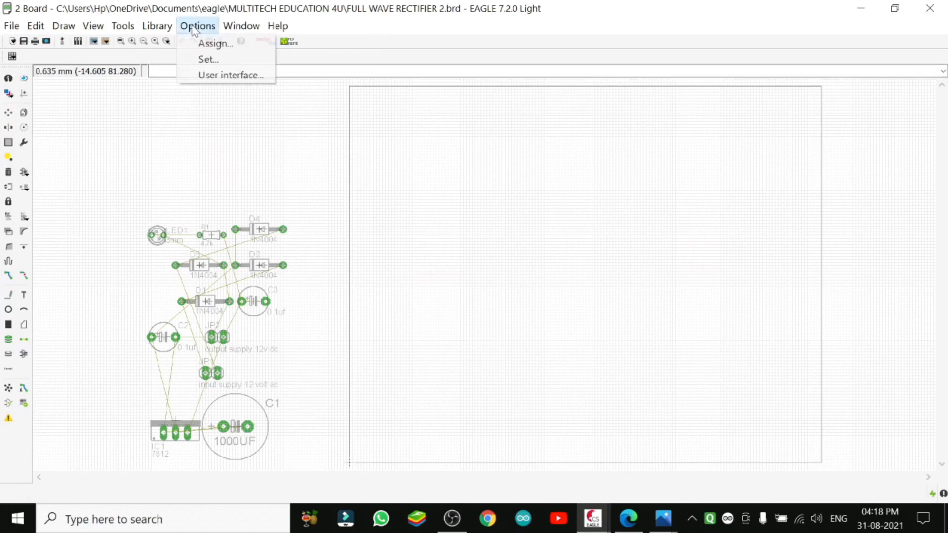
click(232, 80)
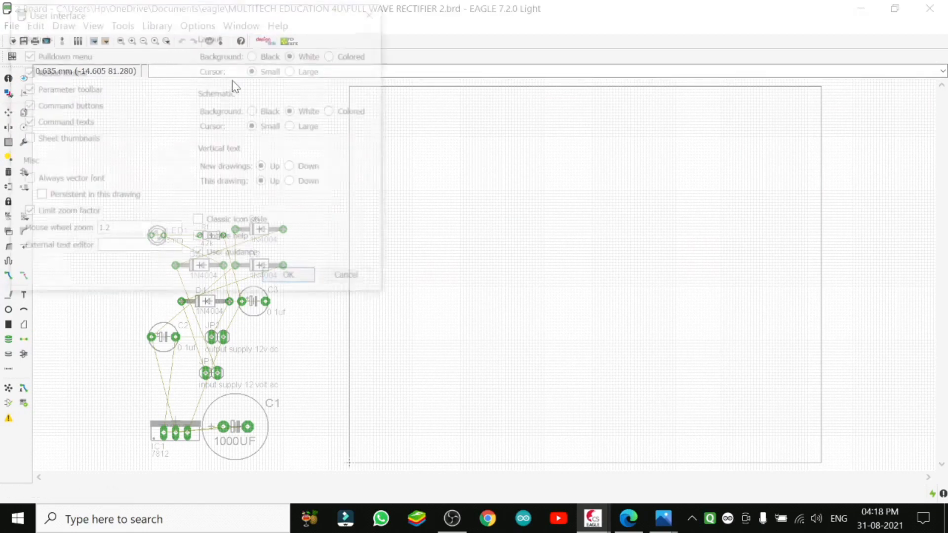
click(254, 54)
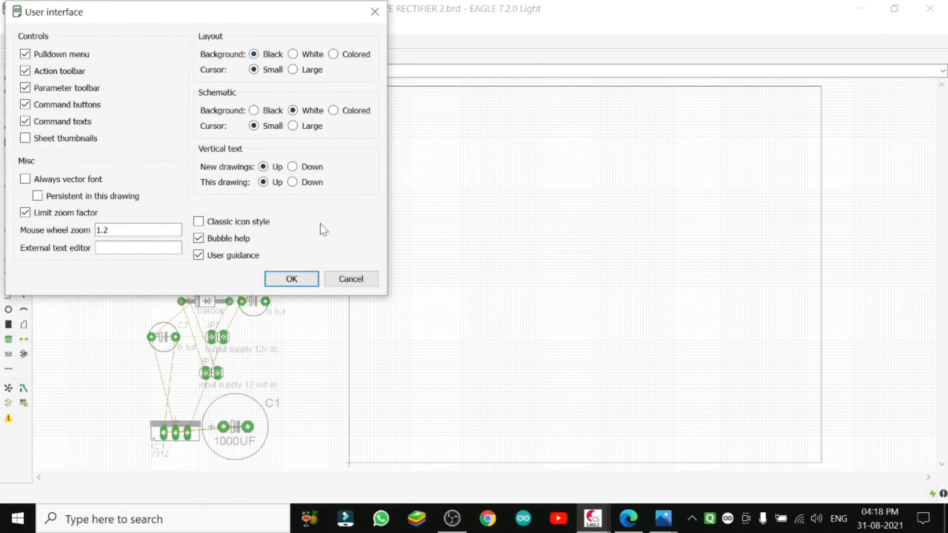
click(292, 280)
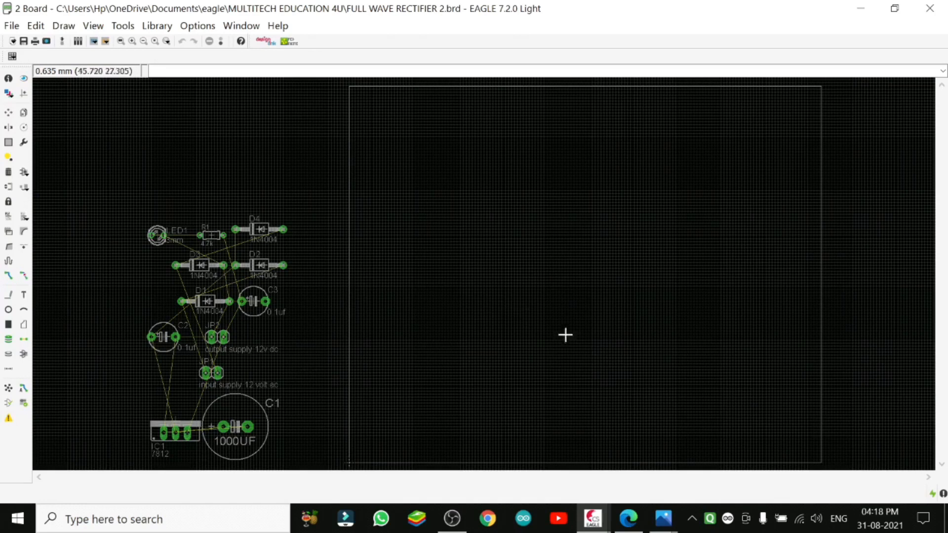
Examine the rectifier circuit diagram and the example PCB image in Photos, and return to the board fitted to the window.
mouse_move(665, 525)
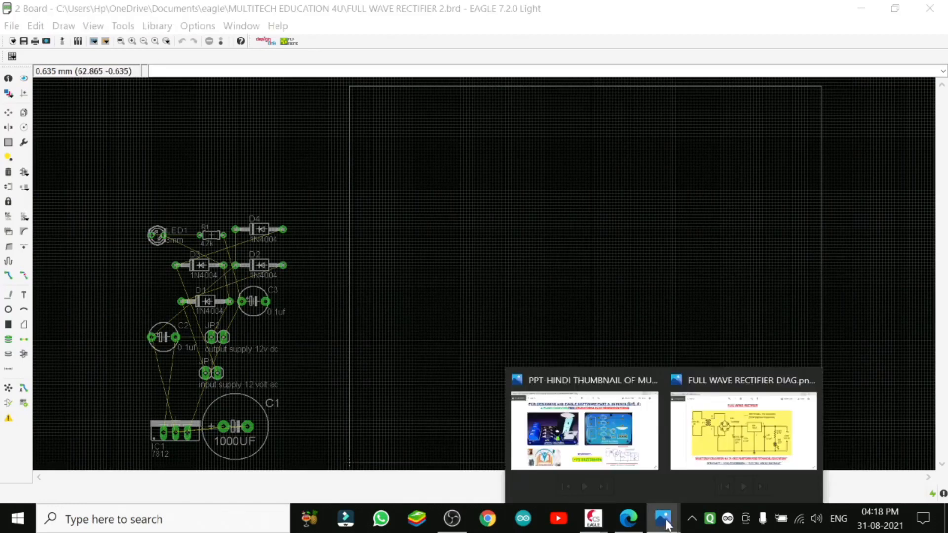
click(731, 448)
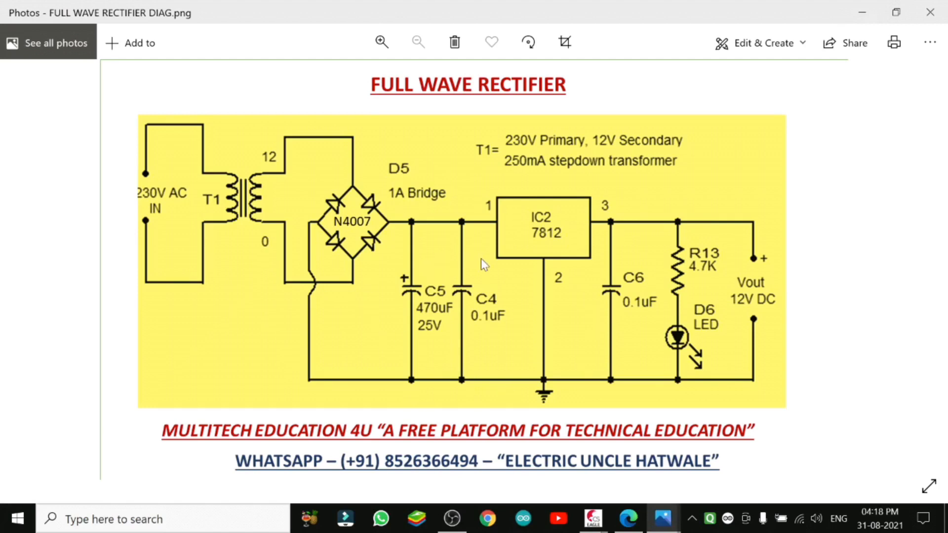
click(859, 13)
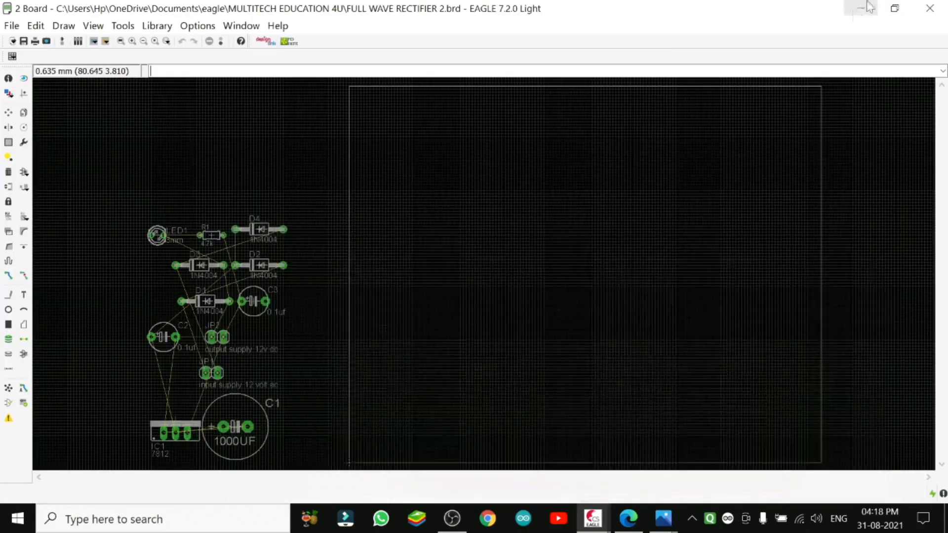
mouse_move(664, 521)
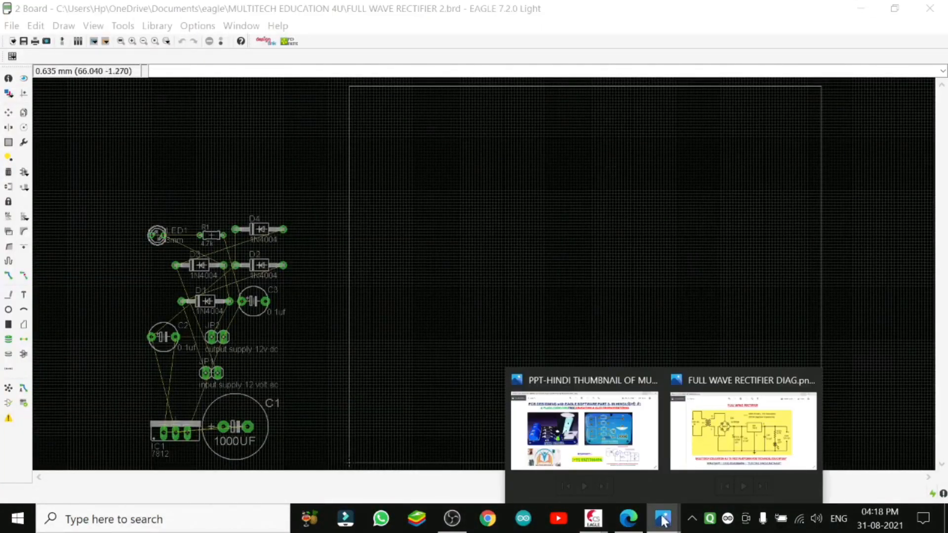
click(612, 430)
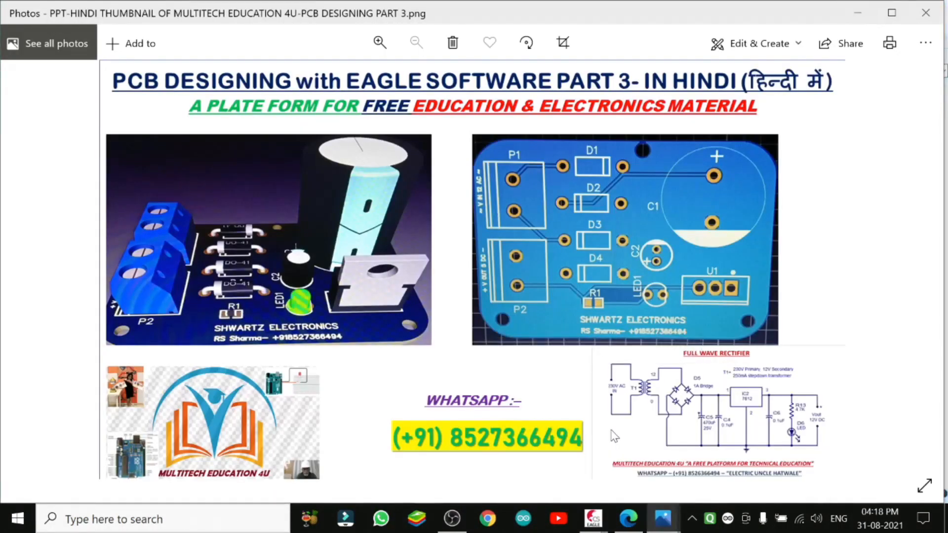
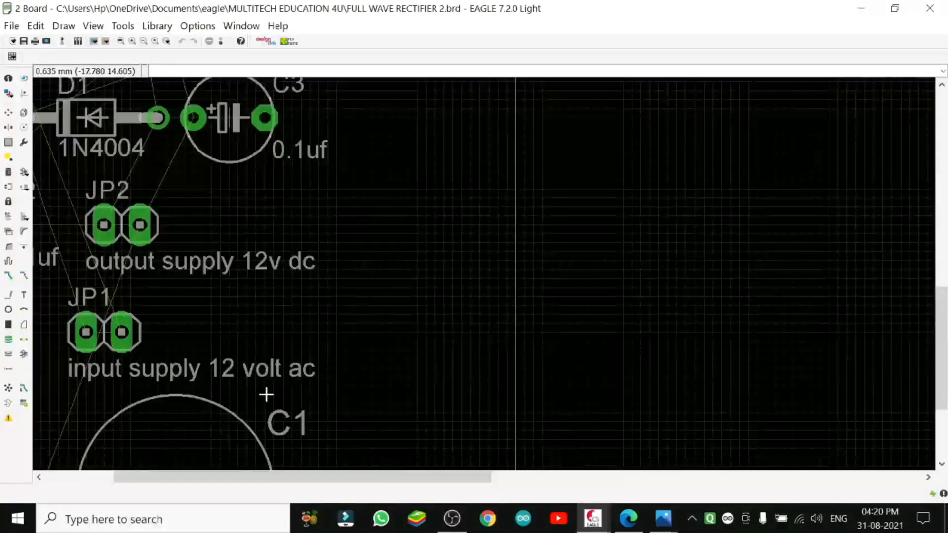
click(123, 44)
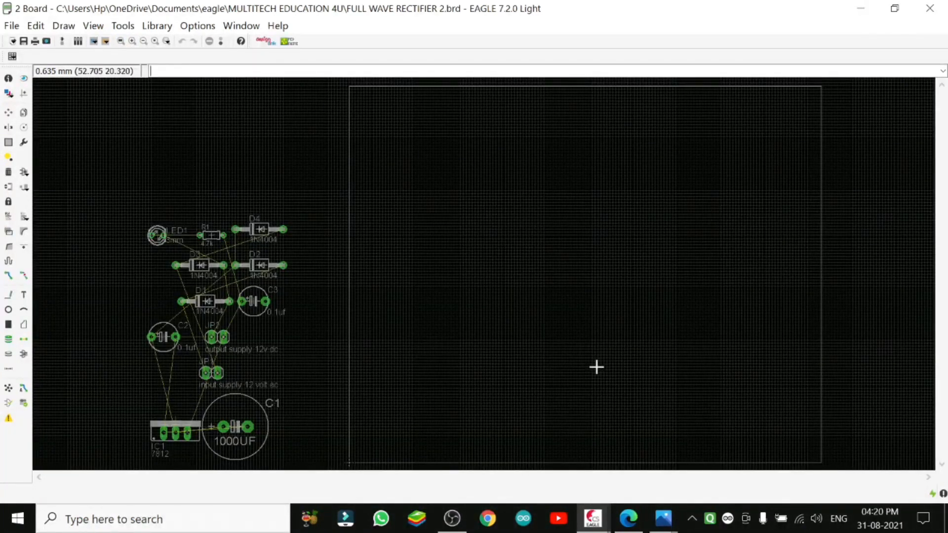
Highlight the JP1 input supply connector in the schematic with the Show tool, and return to the board.
click(587, 523)
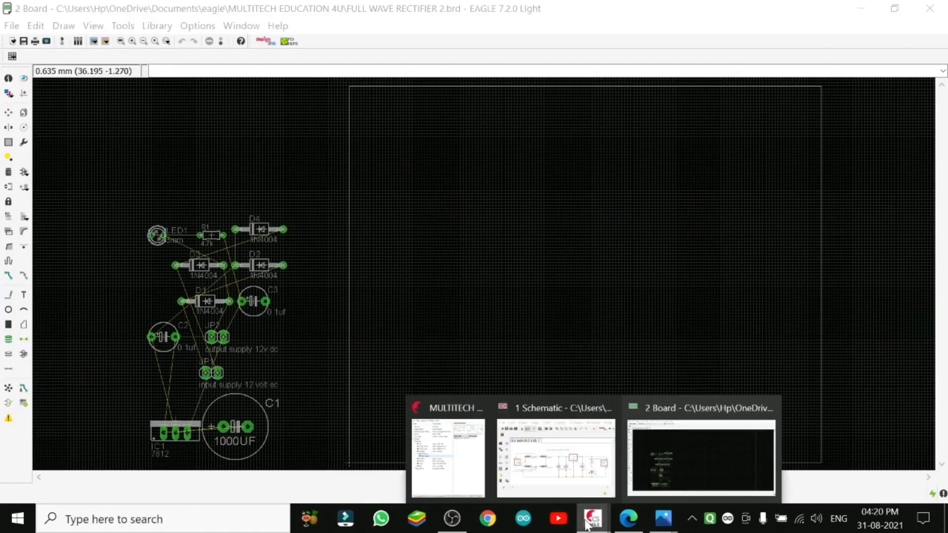
click(545, 447)
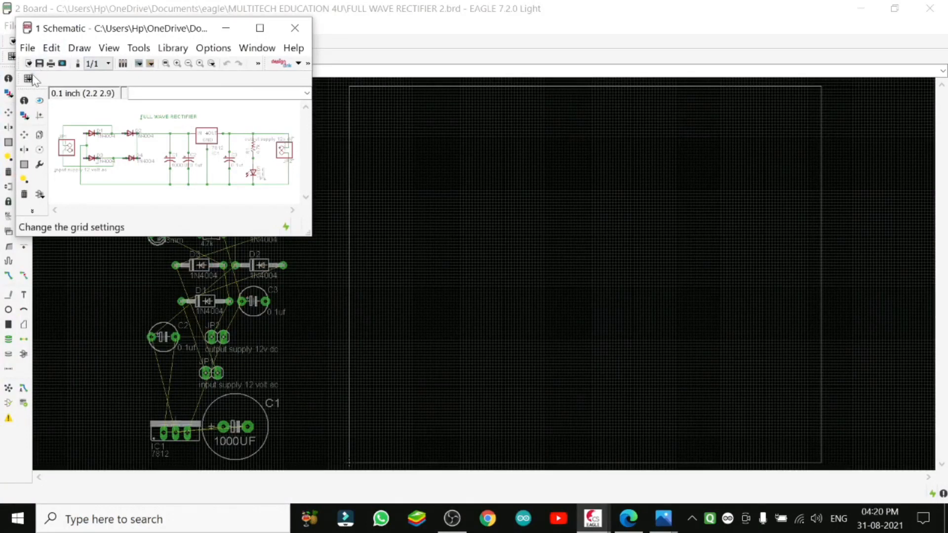
click(109, 257)
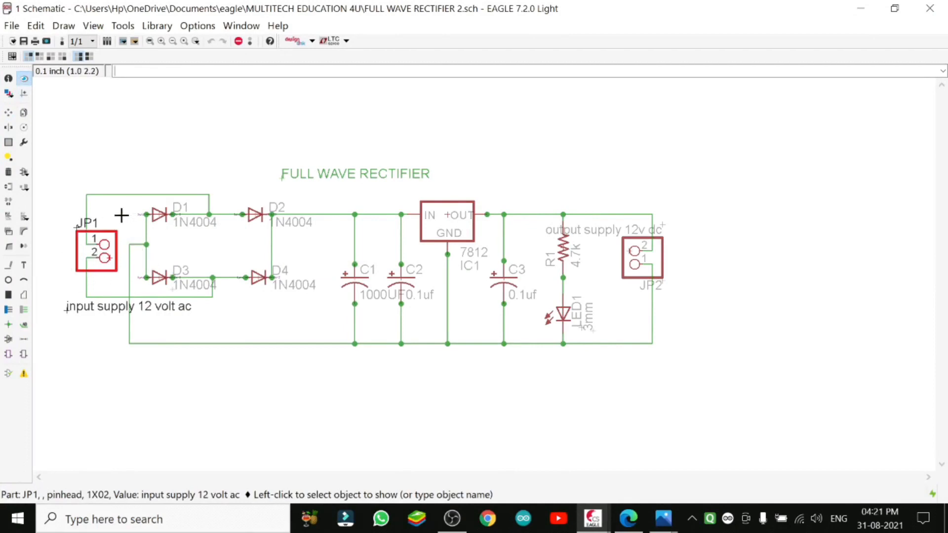
click(891, 9)
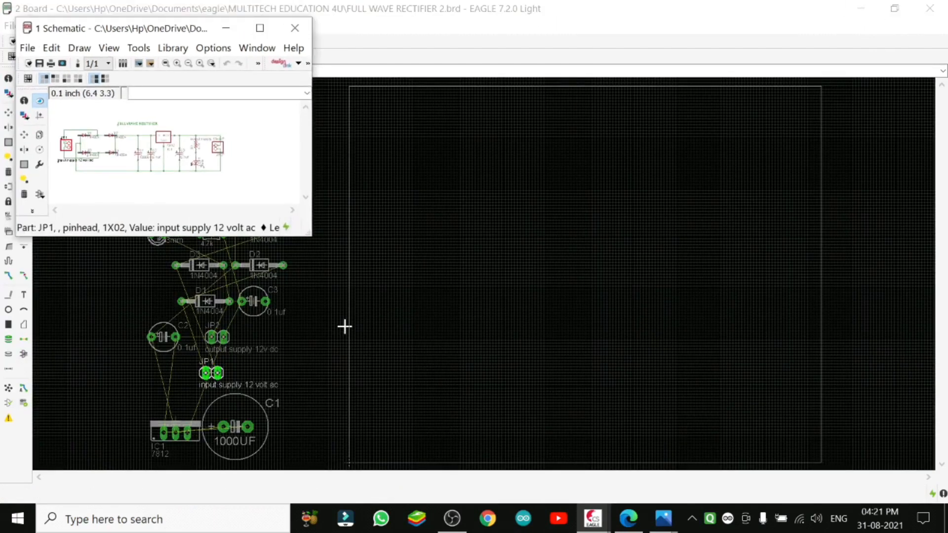
click(227, 28)
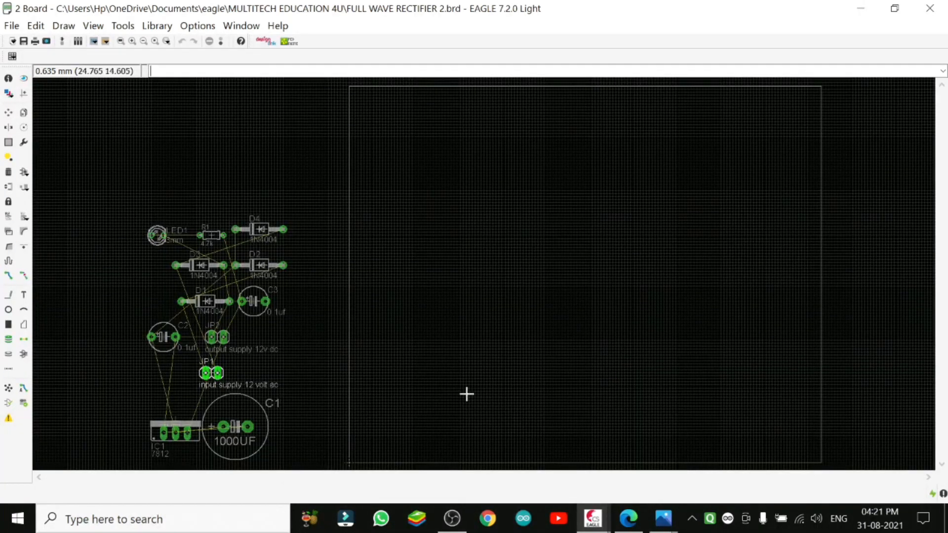
Check the rectifier circuit diagram in Photos, and move JP1 inside the board's left edge at about (9, 40) mm.
click(665, 523)
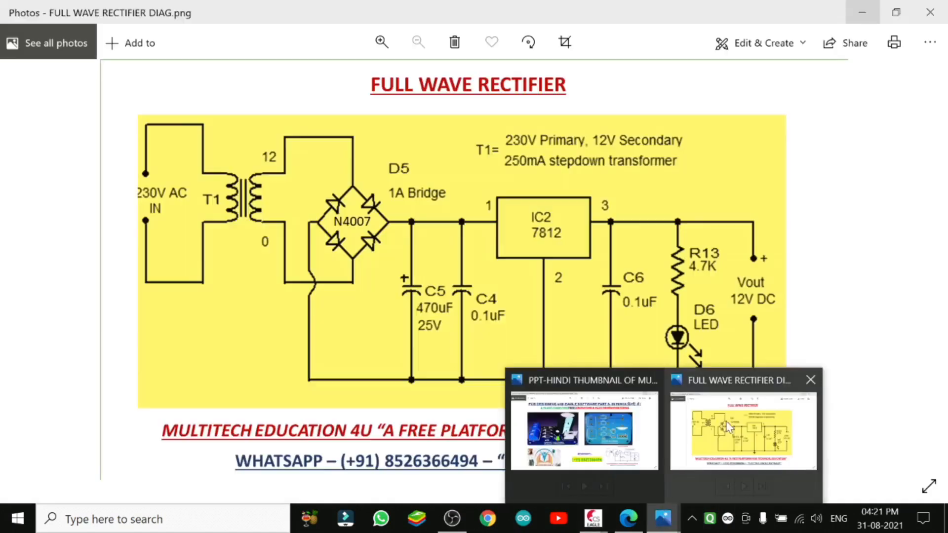
click(729, 427)
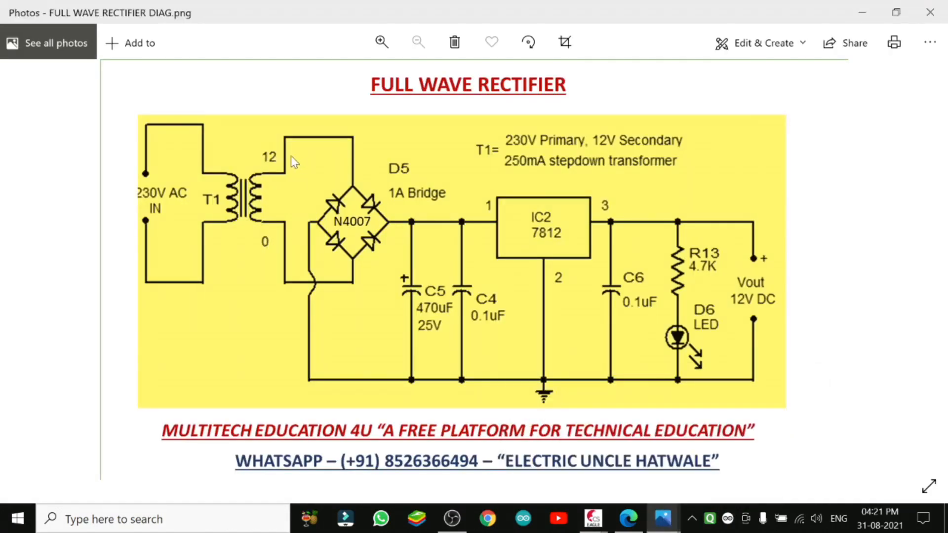
click(859, 12)
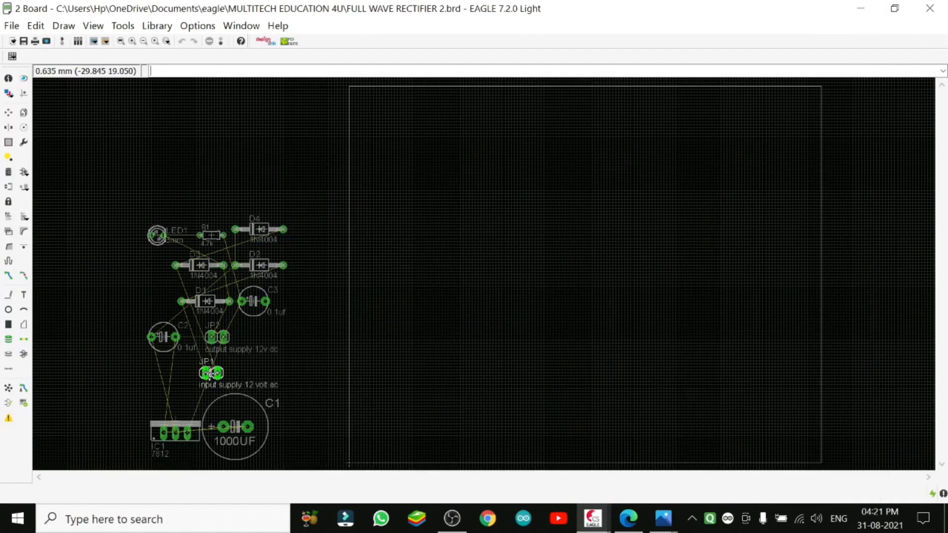
click(9, 114)
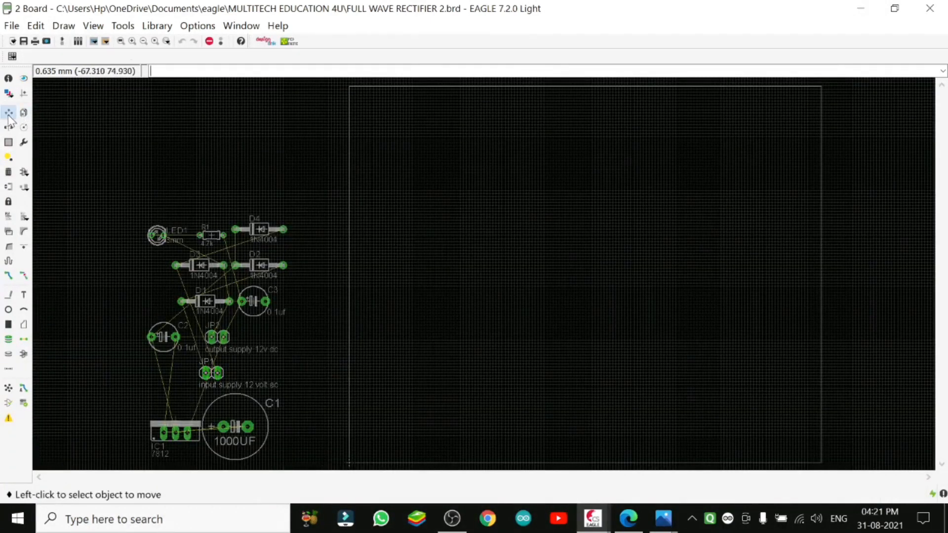
click(215, 374)
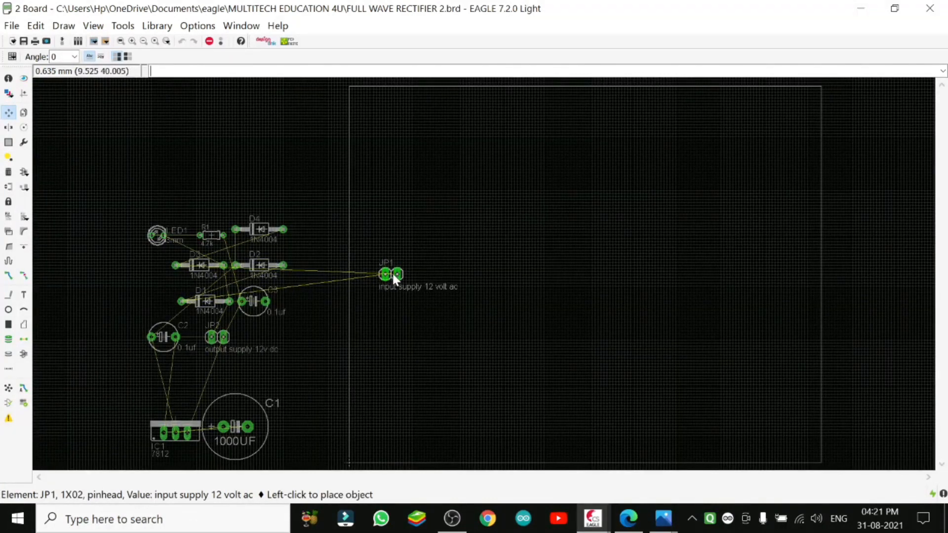
click(394, 275)
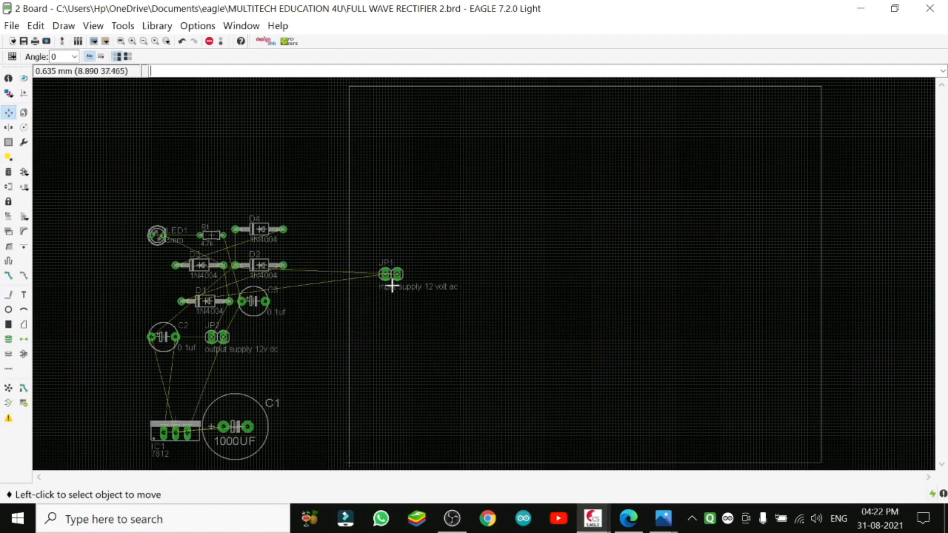
Examine the diode bridge in the rectifier circuit diagram in Photos beside the board, and return to the full board view.
click(664, 518)
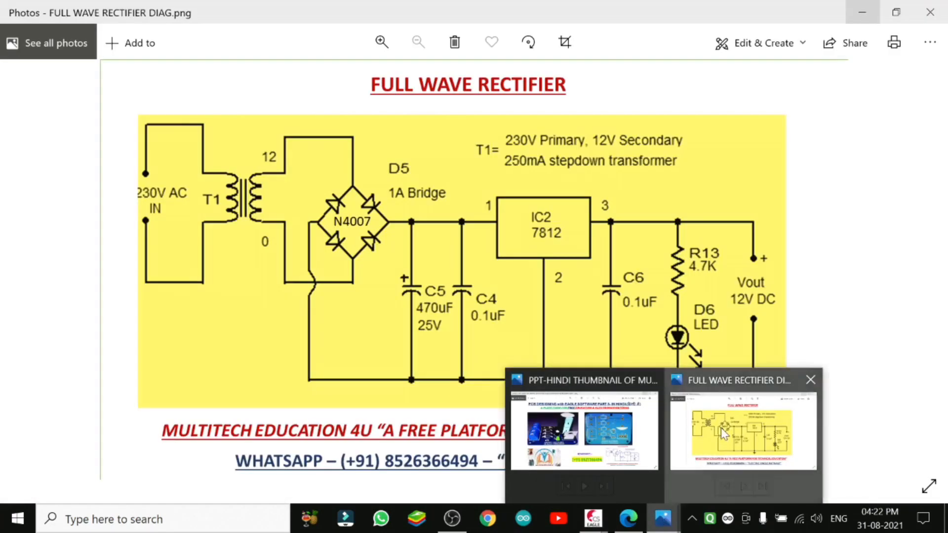
click(721, 427)
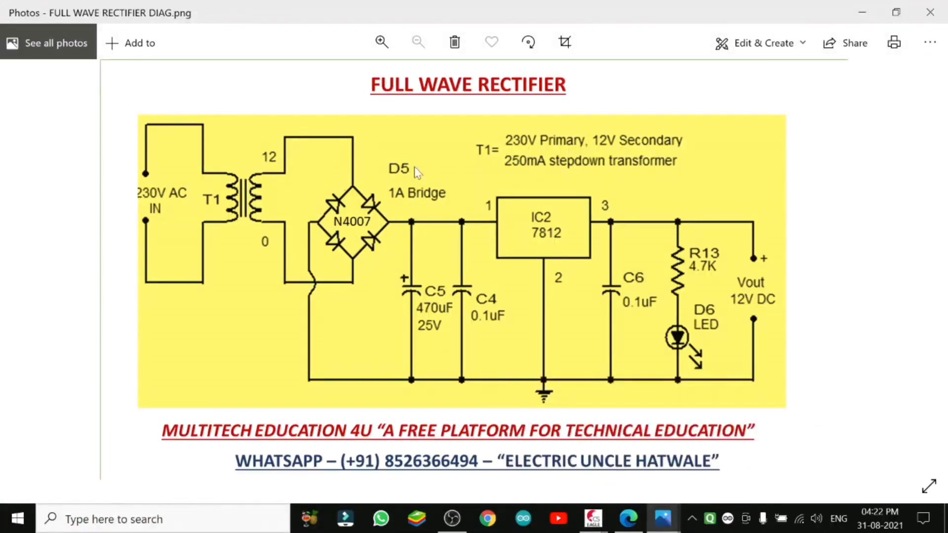
click(897, 12)
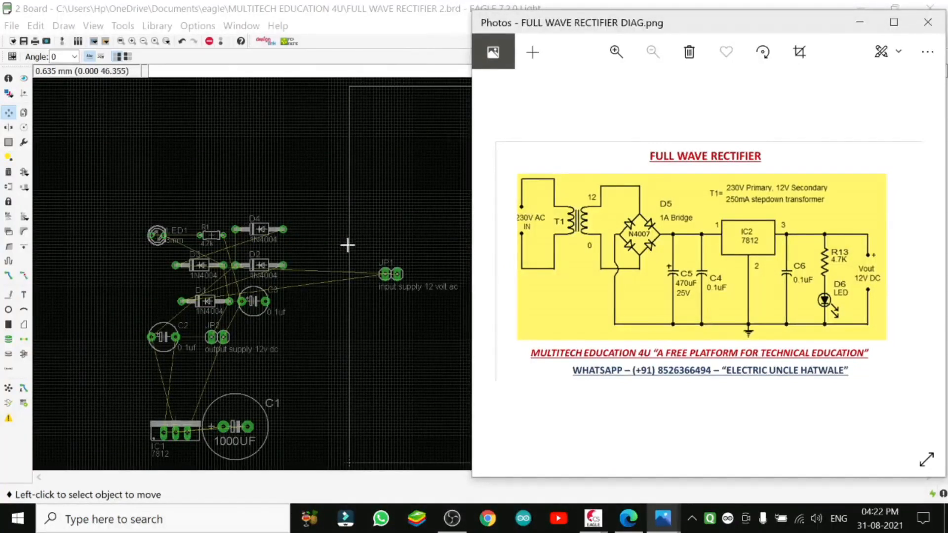
click(668, 521)
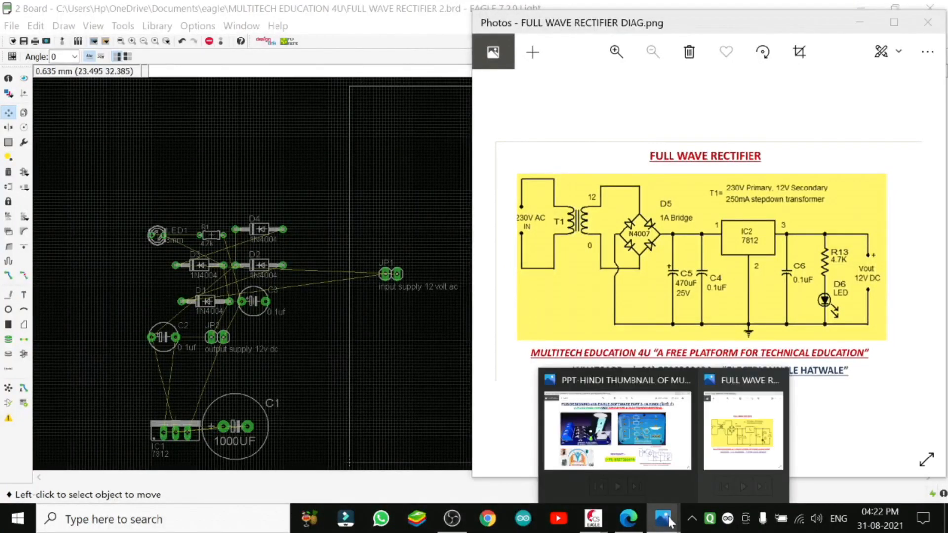
click(735, 469)
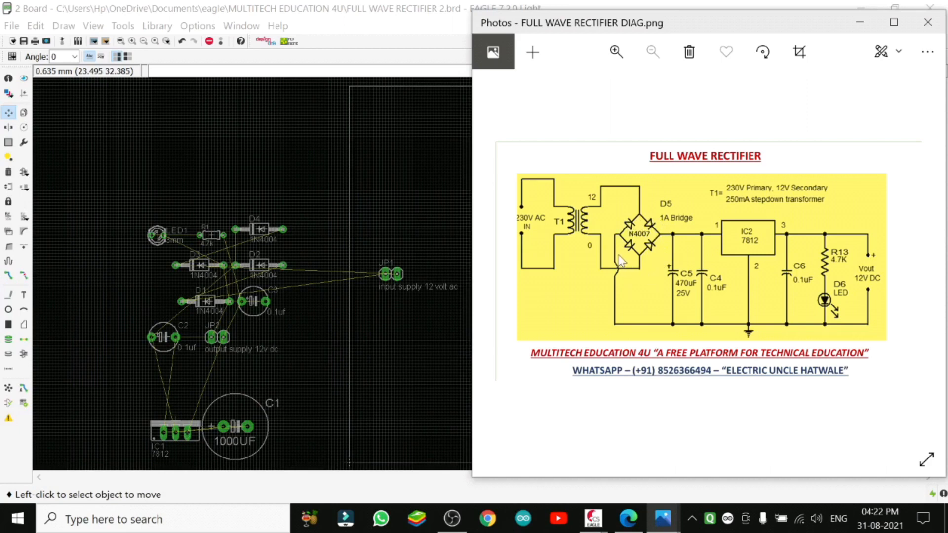
click(860, 23)
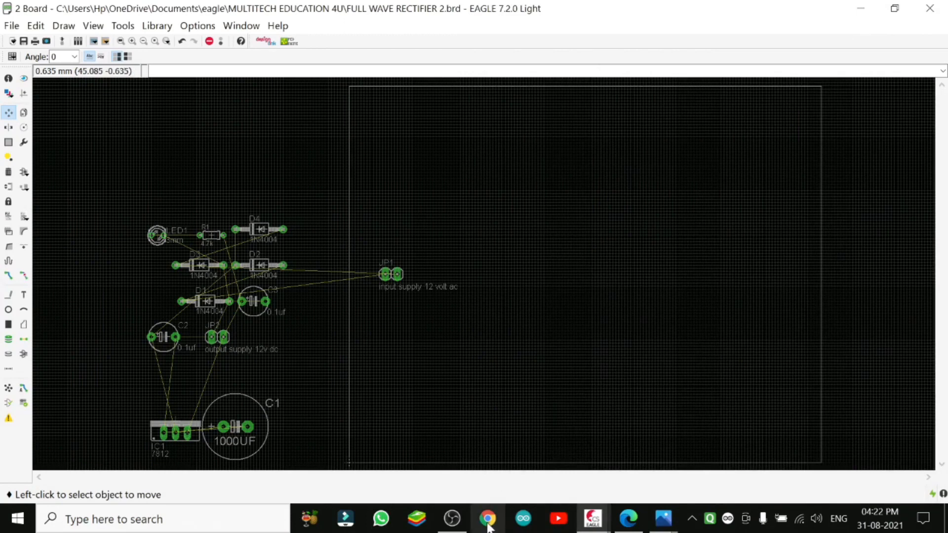
Highlight diode D1 in the schematic with the Show tool, and return to the board.
mouse_move(593, 518)
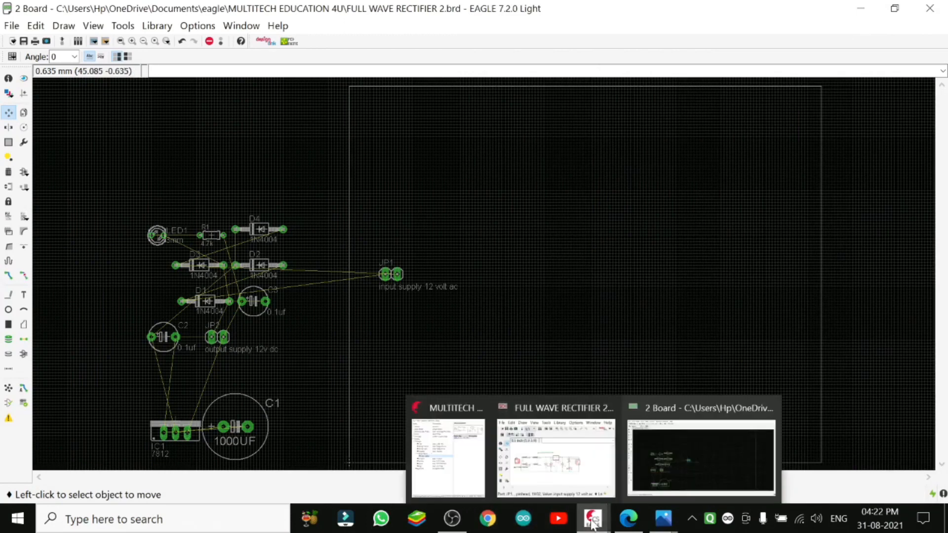
click(543, 431)
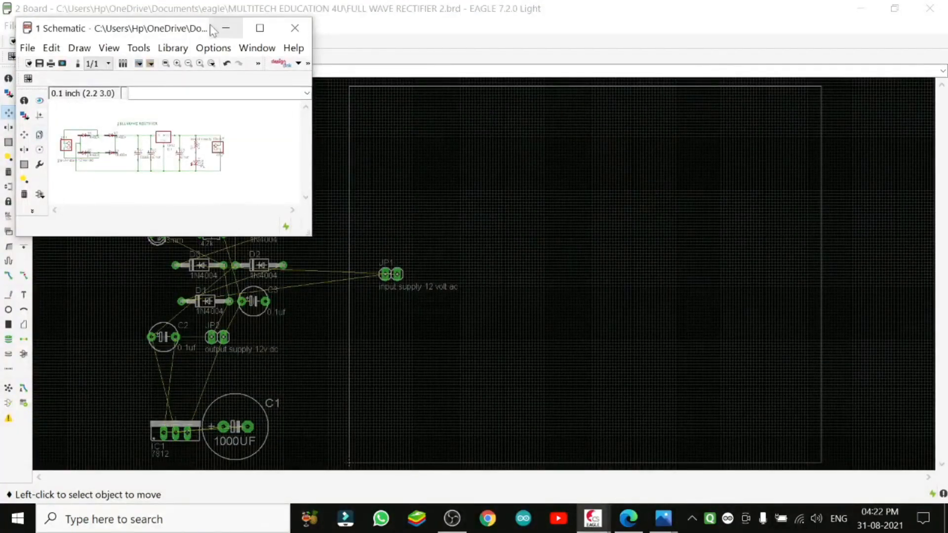
click(260, 27)
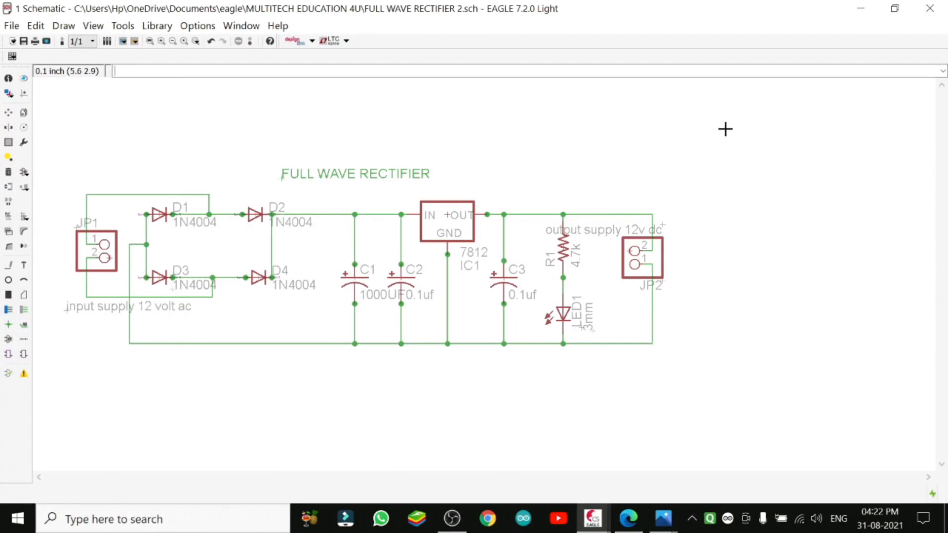
click(25, 79)
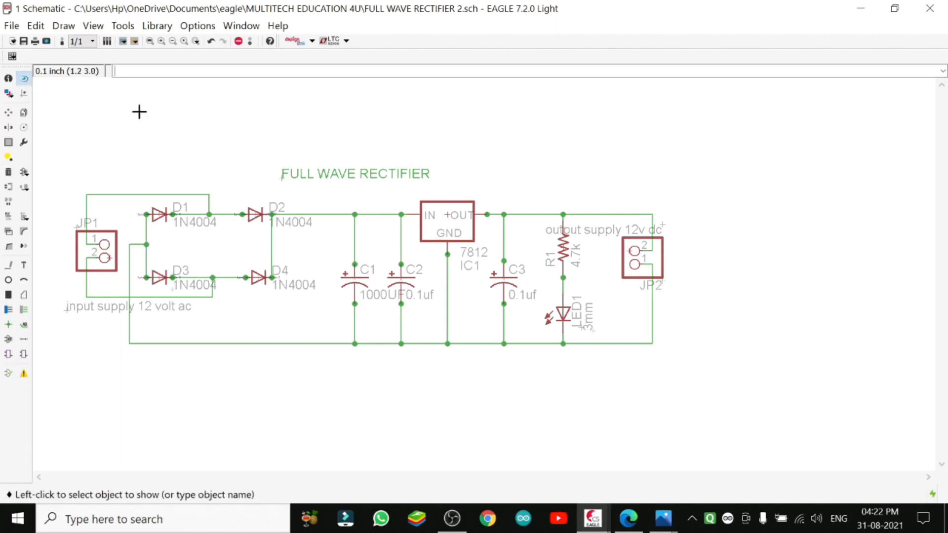
click(159, 214)
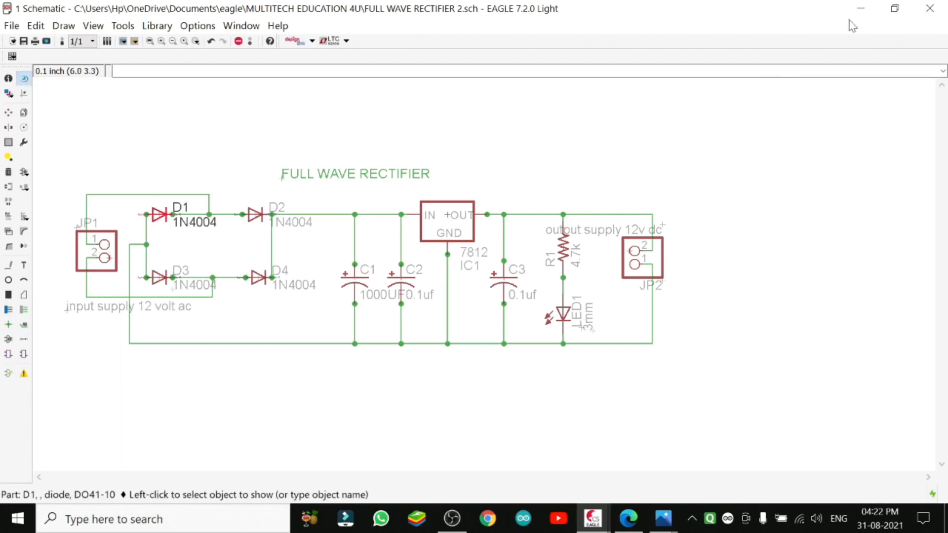
click(893, 12)
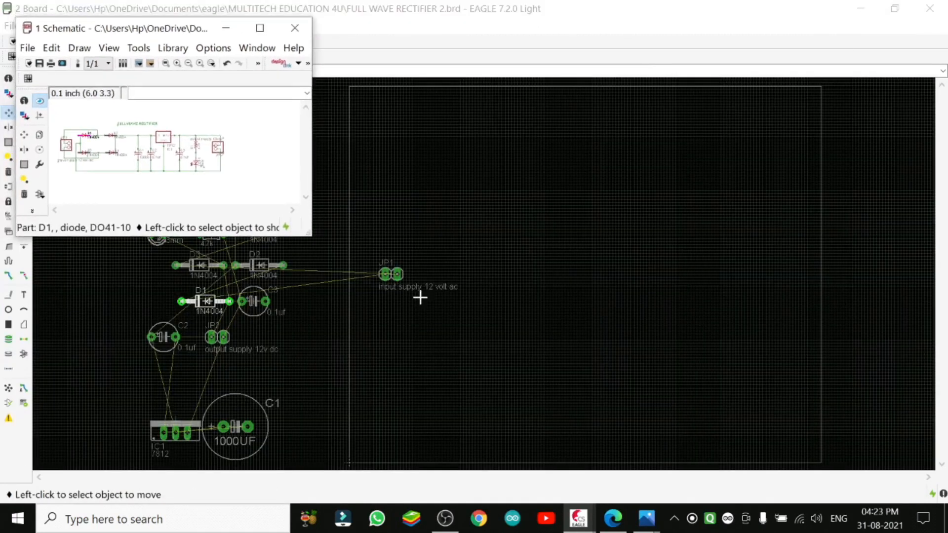
click(225, 28)
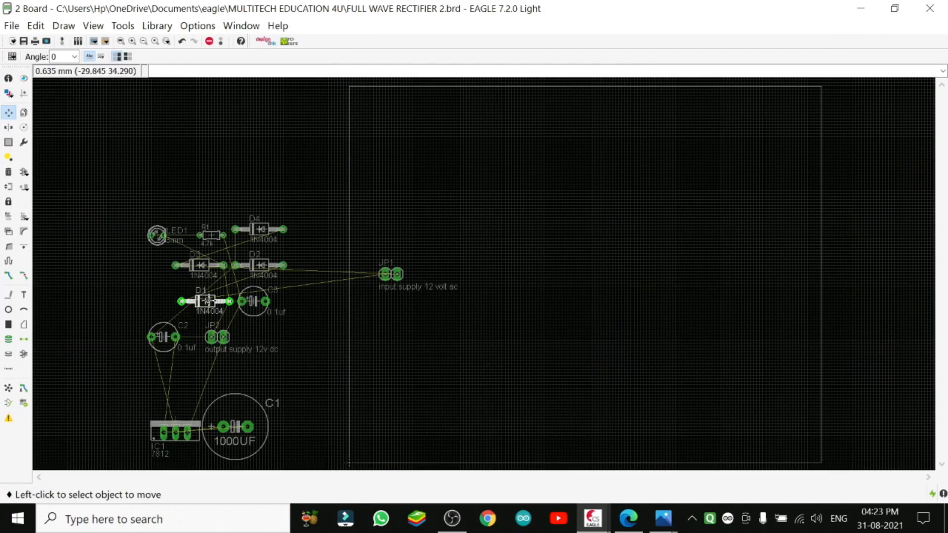
Move diode D1 onto the board right of JP1 at about (38, 48) mm, rotated to 180 degrees.
click(208, 301)
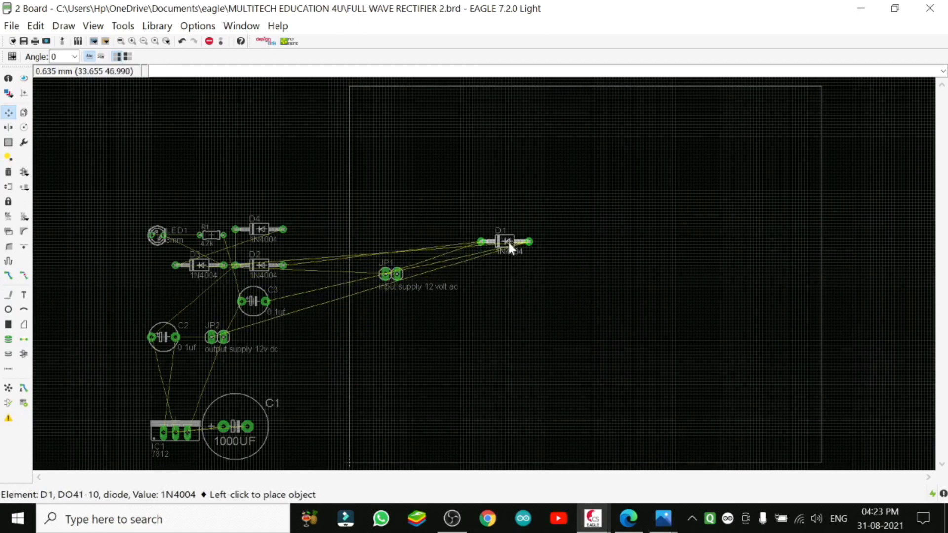
click(503, 241)
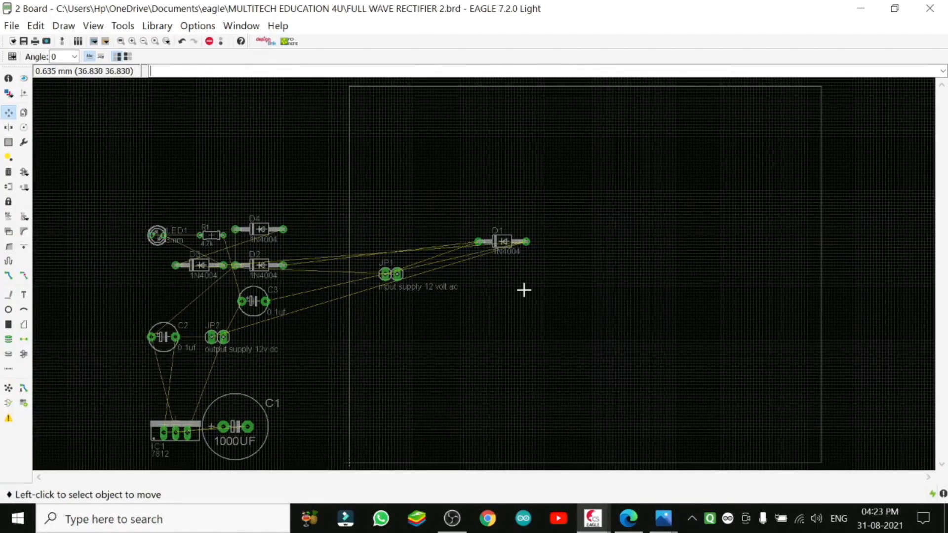
click(505, 241)
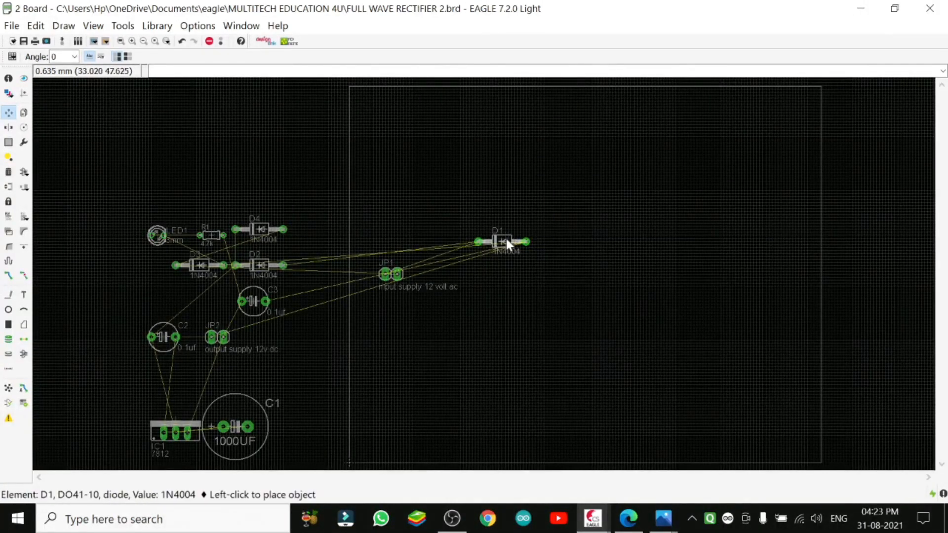
click(506, 240)
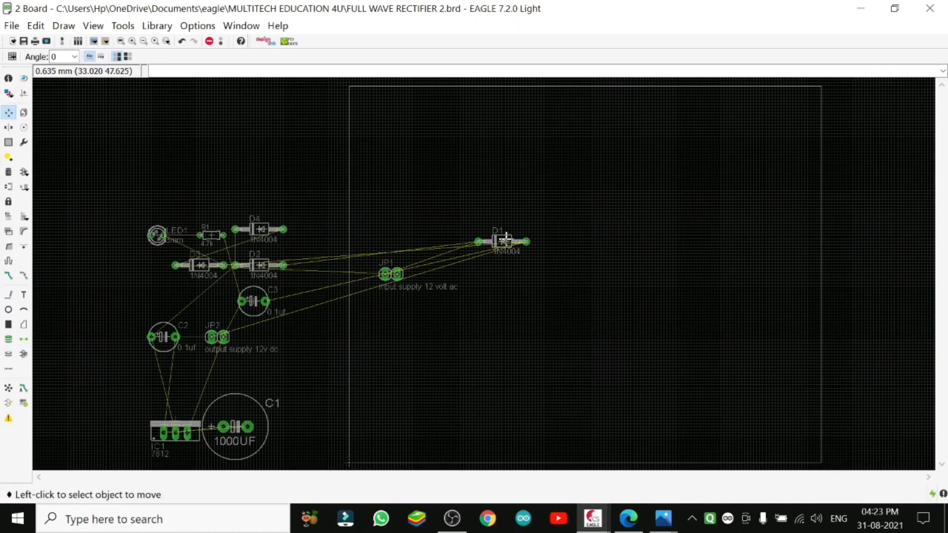
click(506, 241)
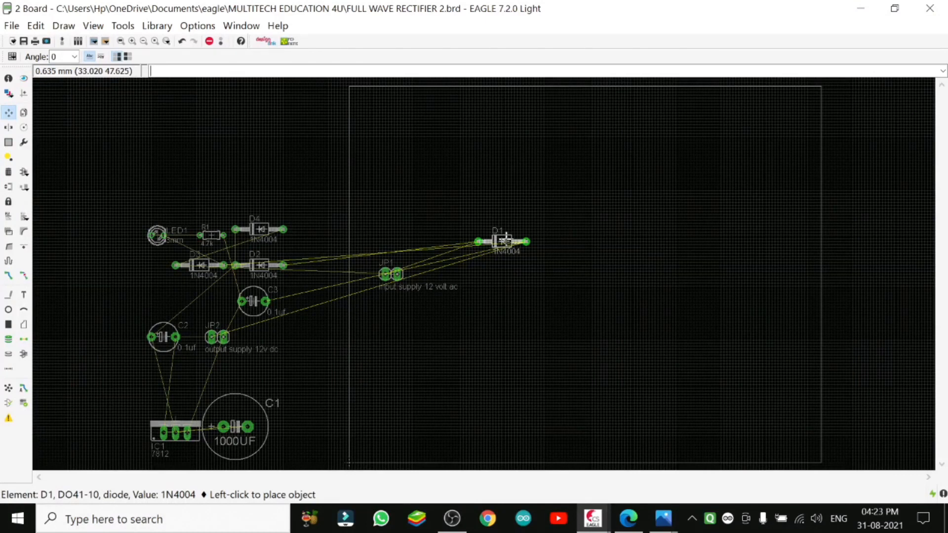
right_click(506, 239)
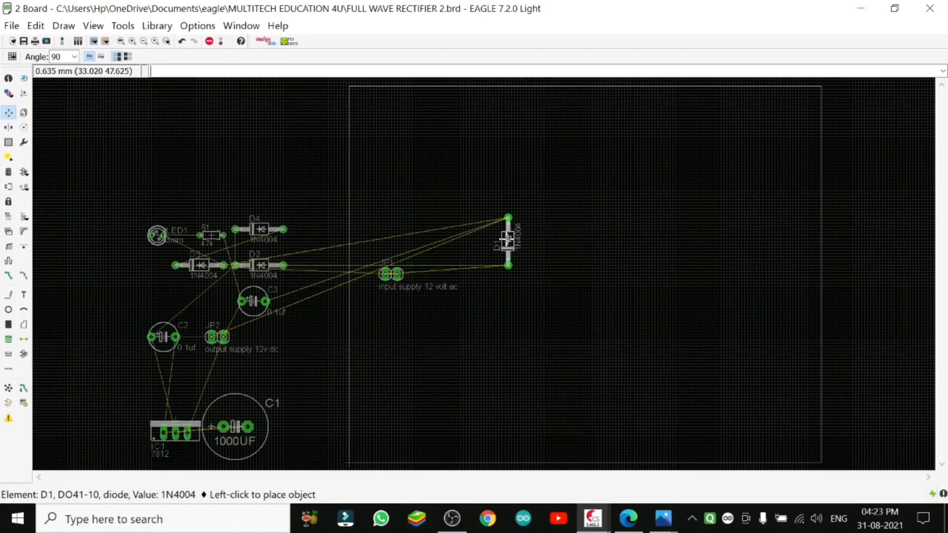
right_click(506, 241)
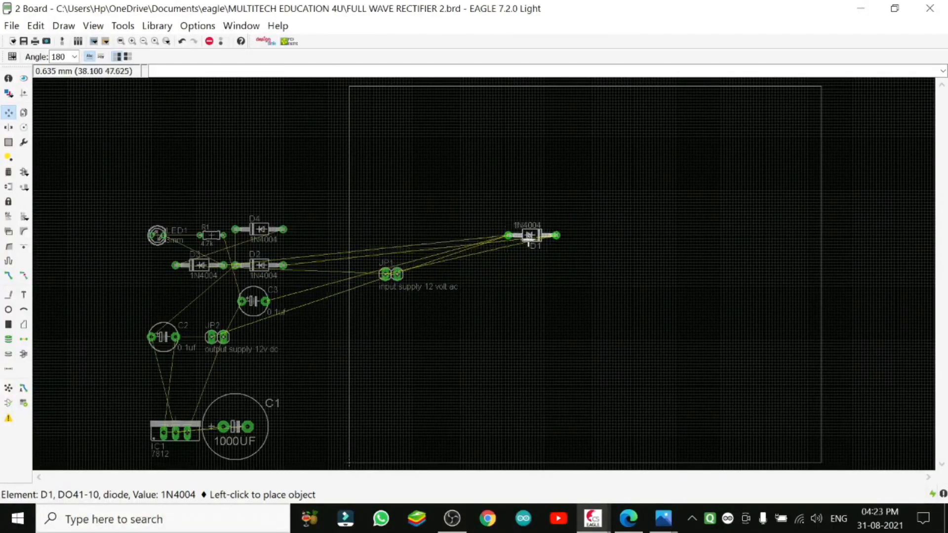
click(529, 239)
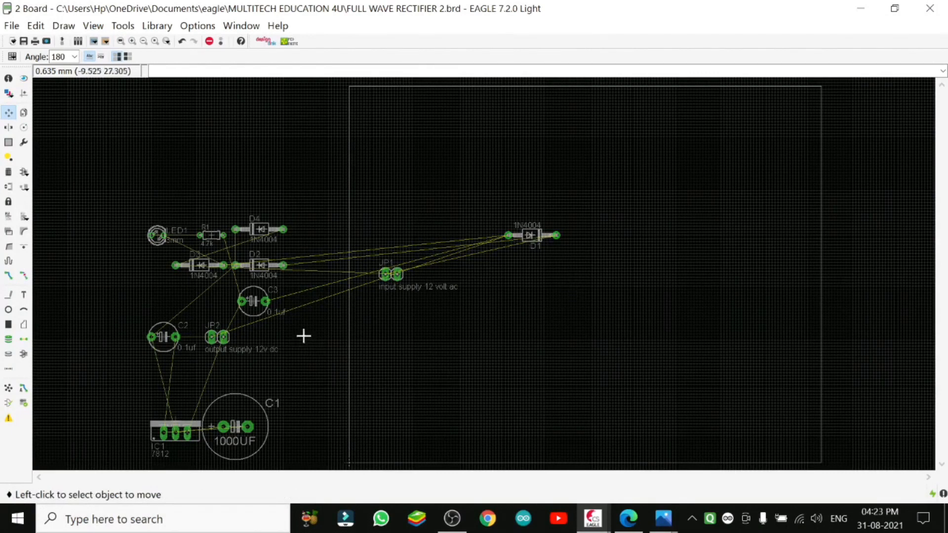
Move diode D2 onto the board in line with D1 on its right at about (60, 48) mm, rotated to 180 degrees.
click(263, 262)
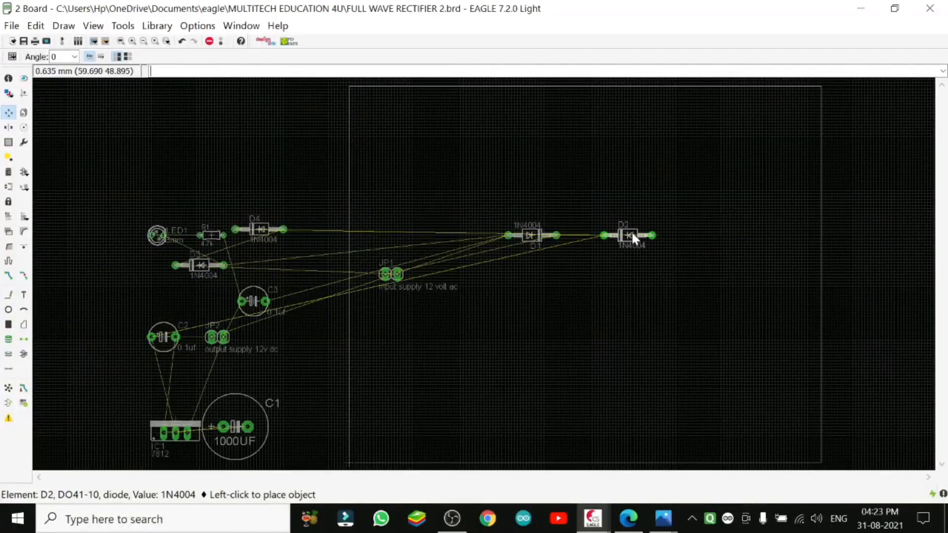
click(632, 232)
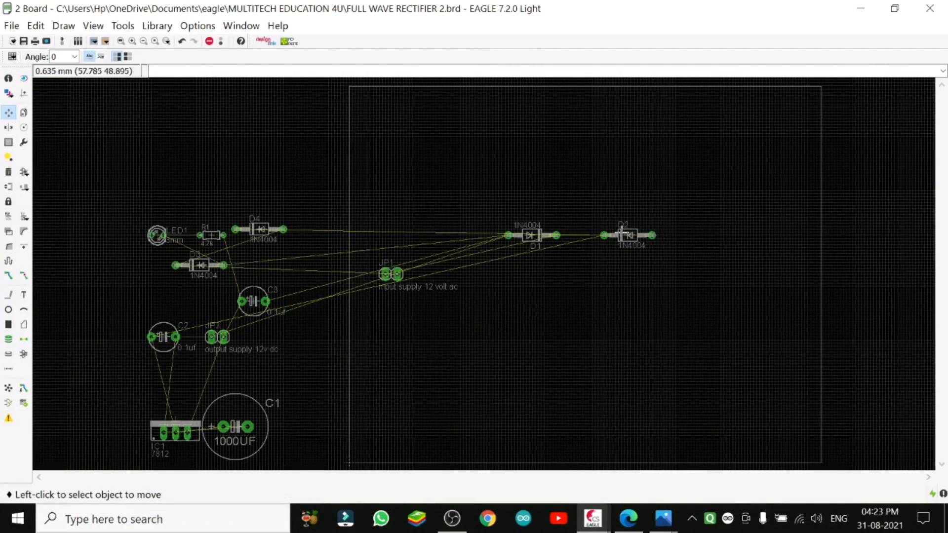
click(630, 236)
right_click(630, 235)
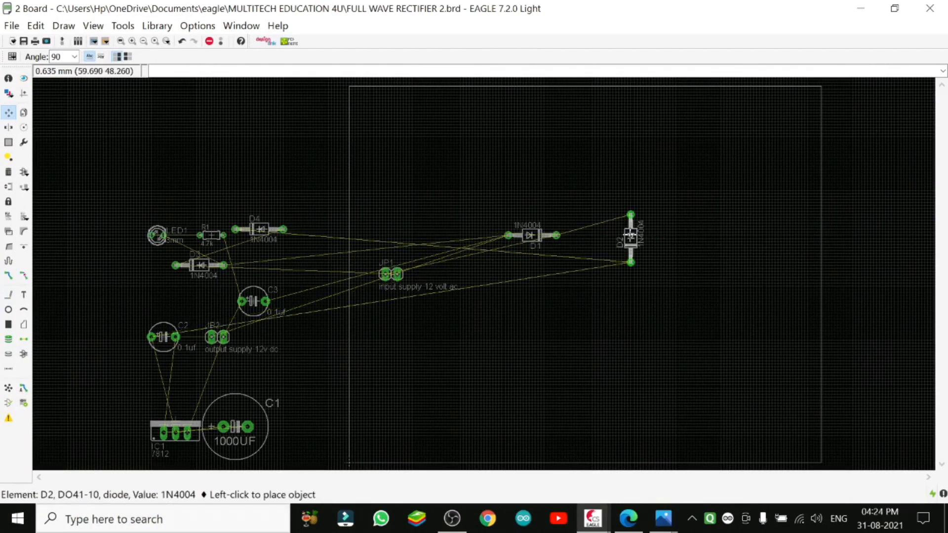
right_click(631, 235)
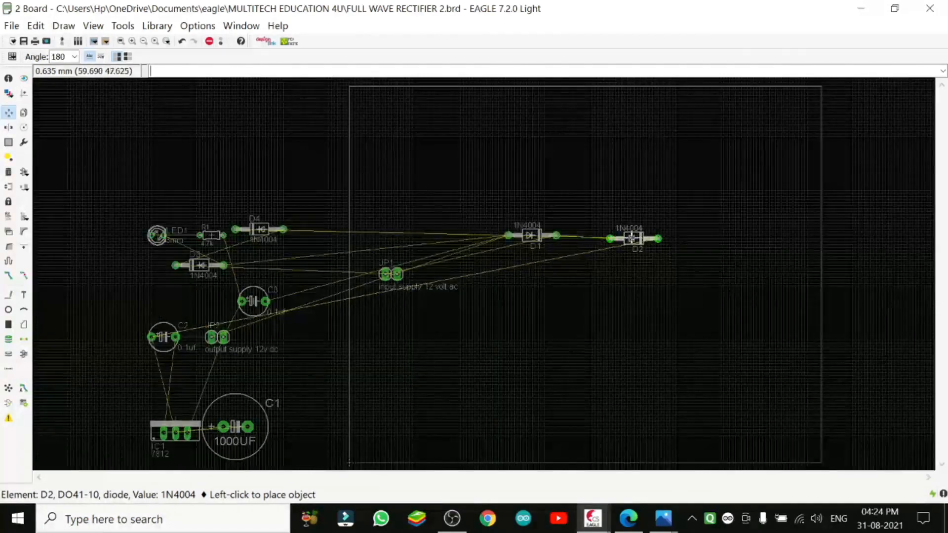
click(631, 238)
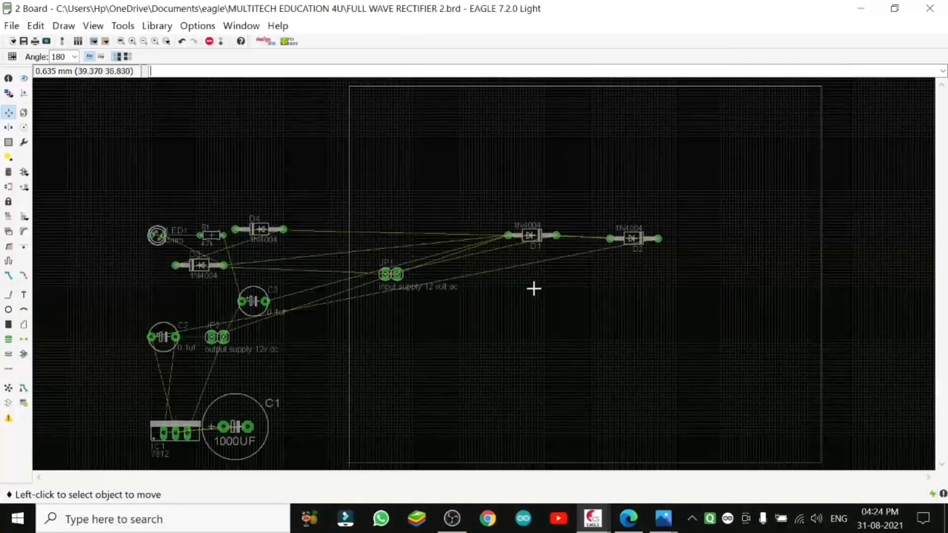
click(631, 238)
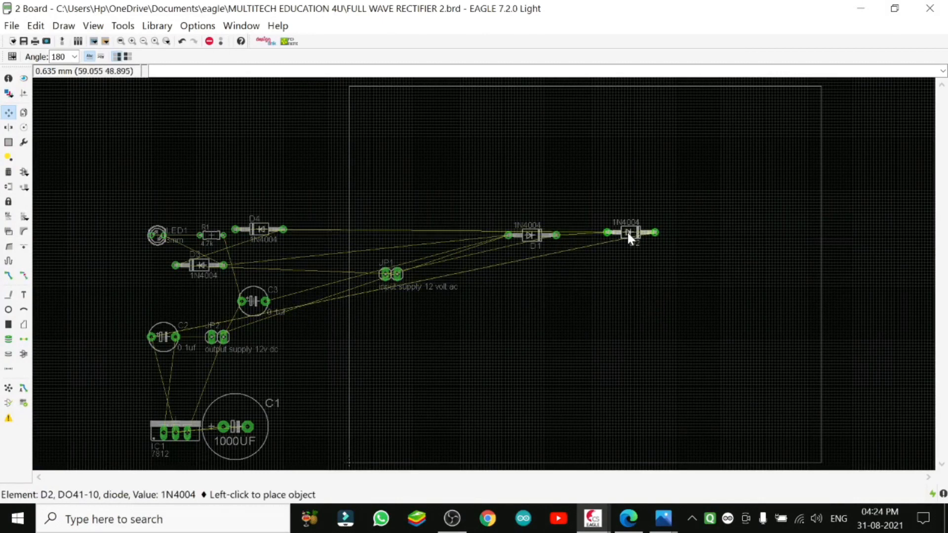
click(628, 235)
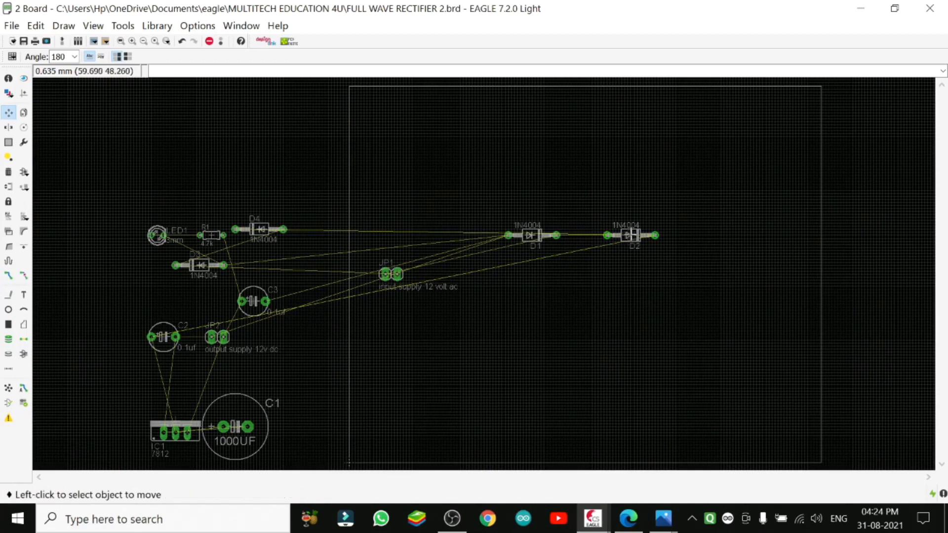
click(528, 236)
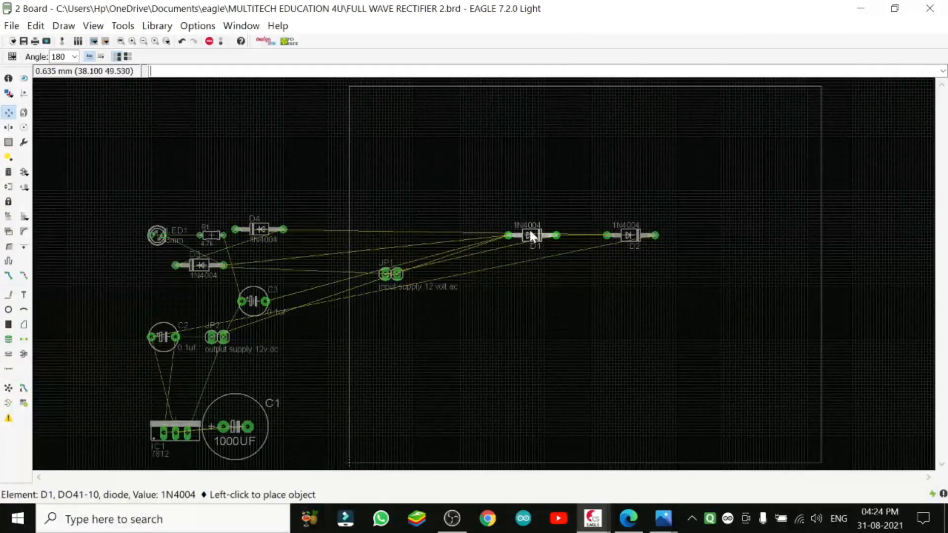
click(530, 235)
click(530, 237)
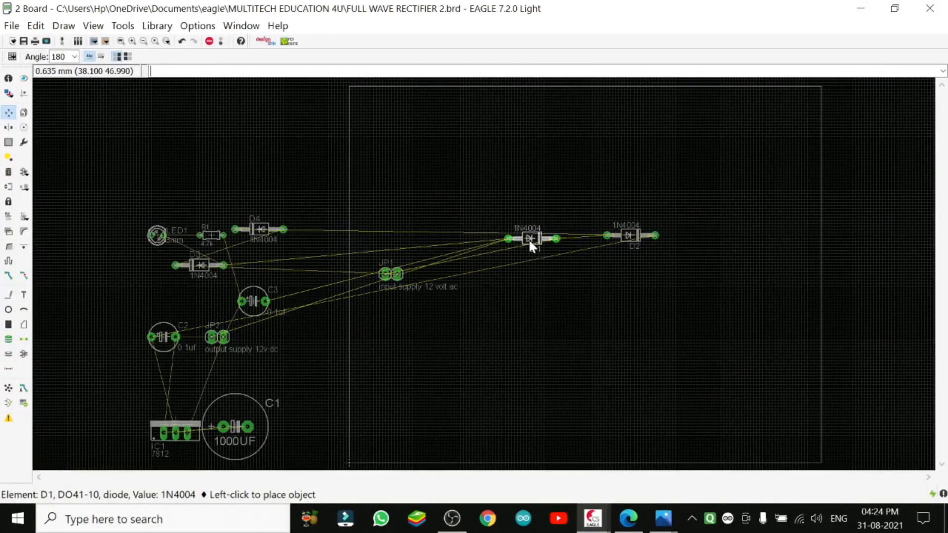
click(528, 236)
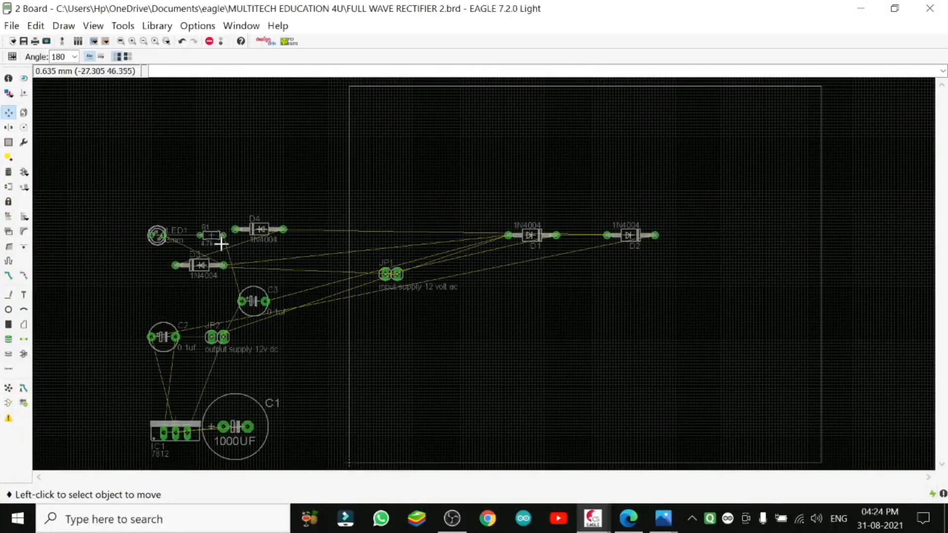
Move diode D3 onto the board directly below D1 at about (38, 34) mm, rotated to 180 degrees.
click(204, 268)
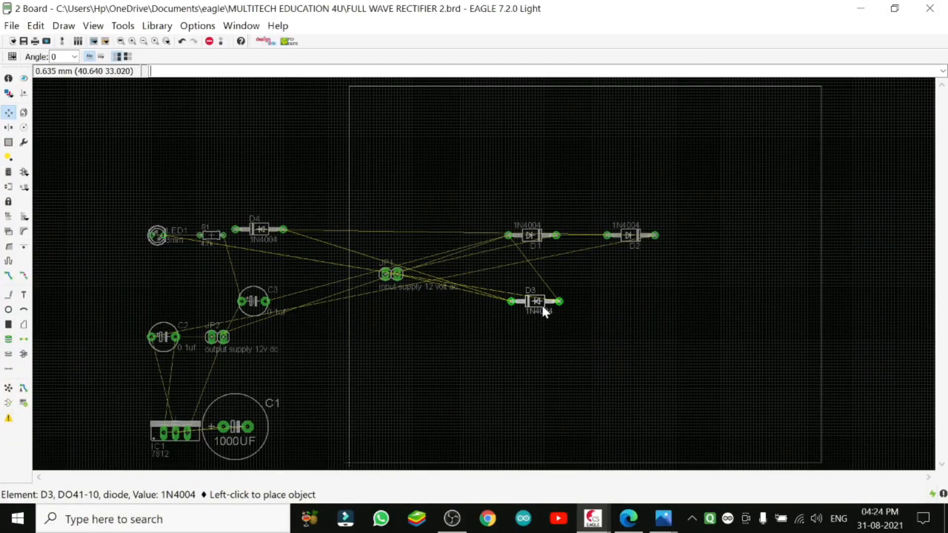
click(542, 309)
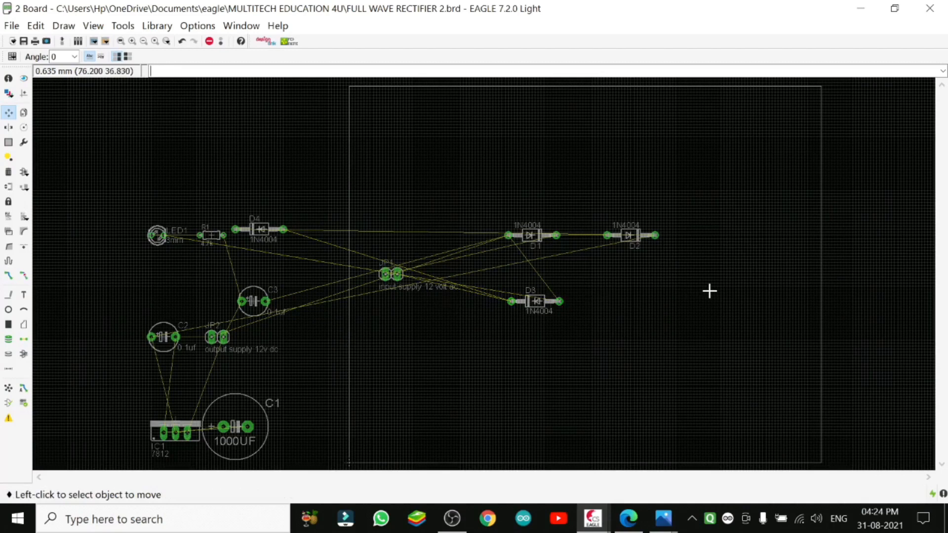
click(536, 301)
right_click(536, 302)
right_click(537, 303)
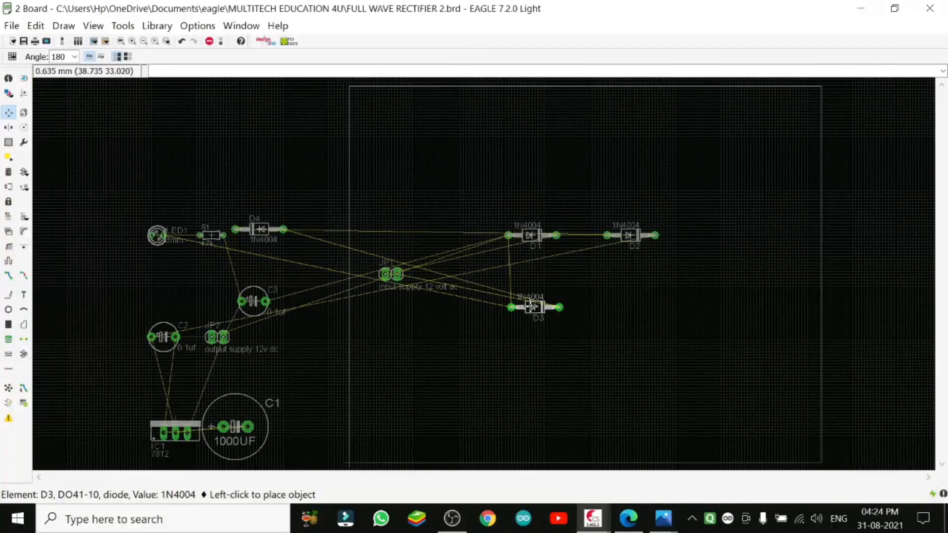
click(530, 304)
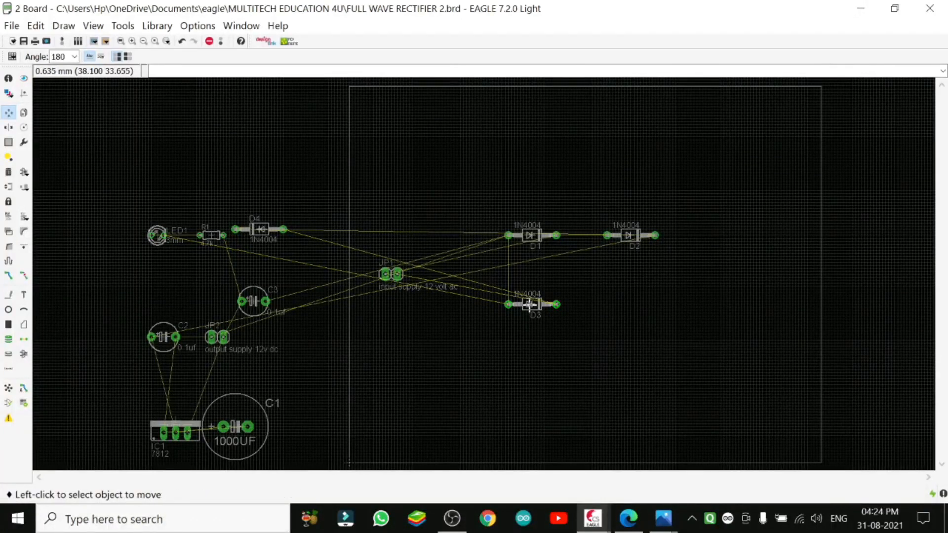
Move diode D4 onto the board directly below D2 at about (60, 34) mm, rotated to 180 degrees.
click(260, 230)
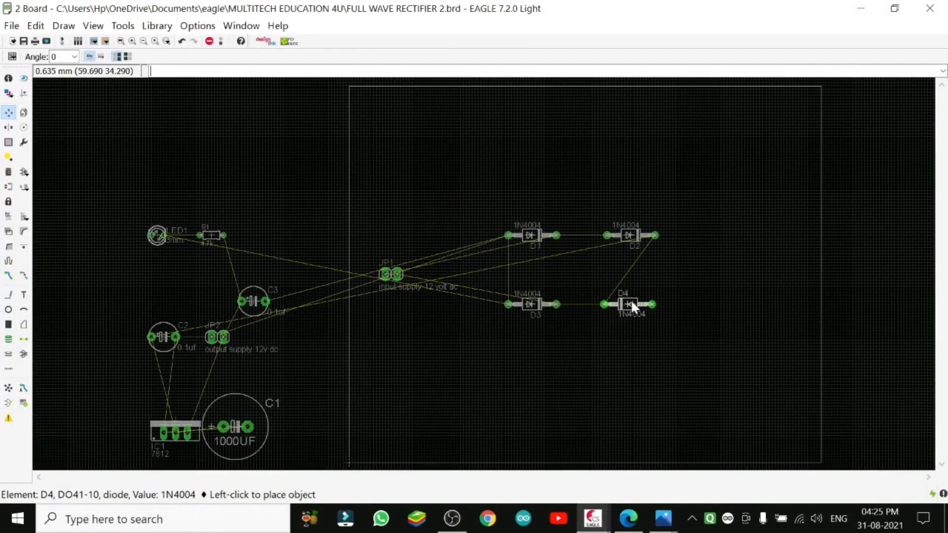
click(631, 303)
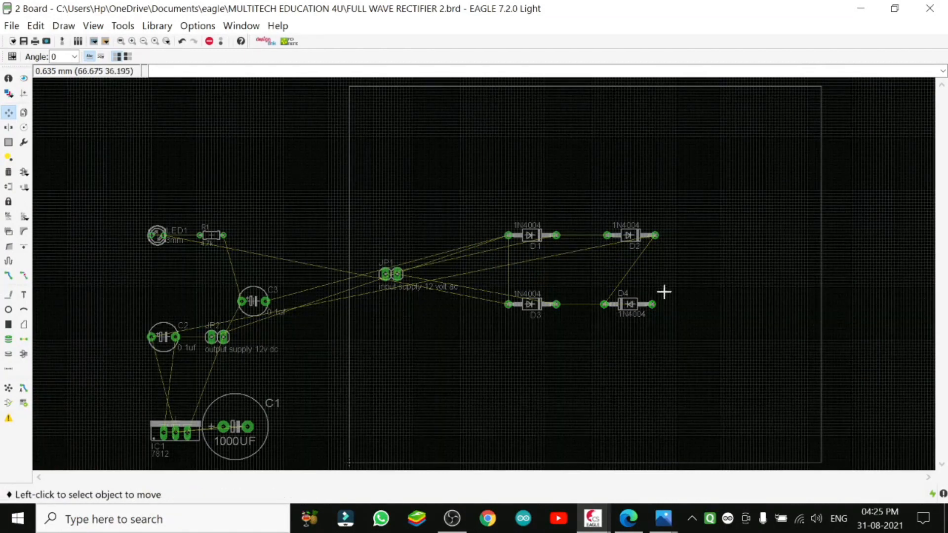
click(631, 306)
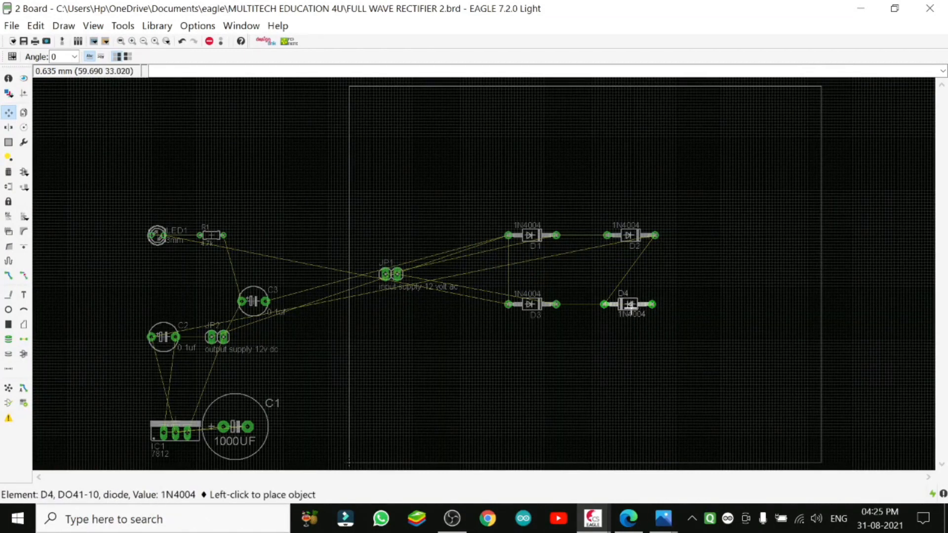
right_click(631, 306)
right_click(630, 307)
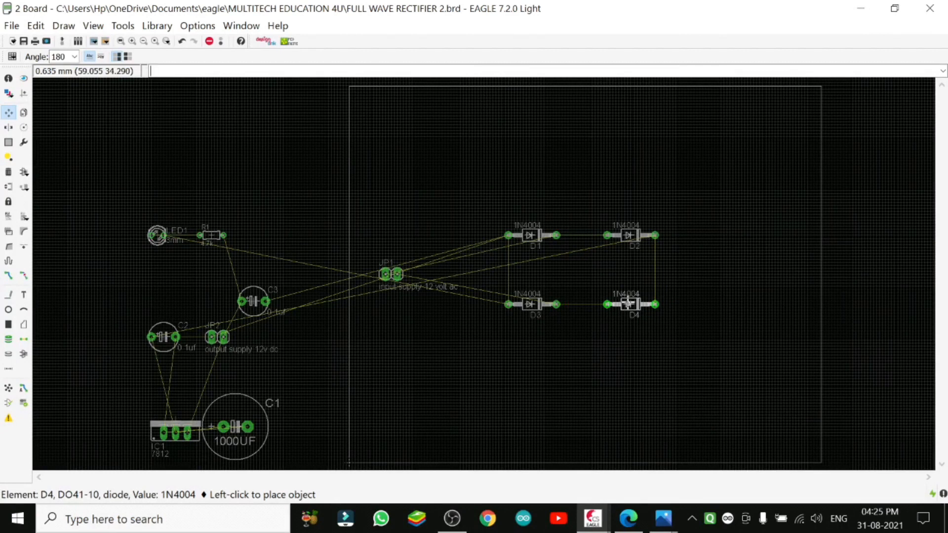
click(627, 302)
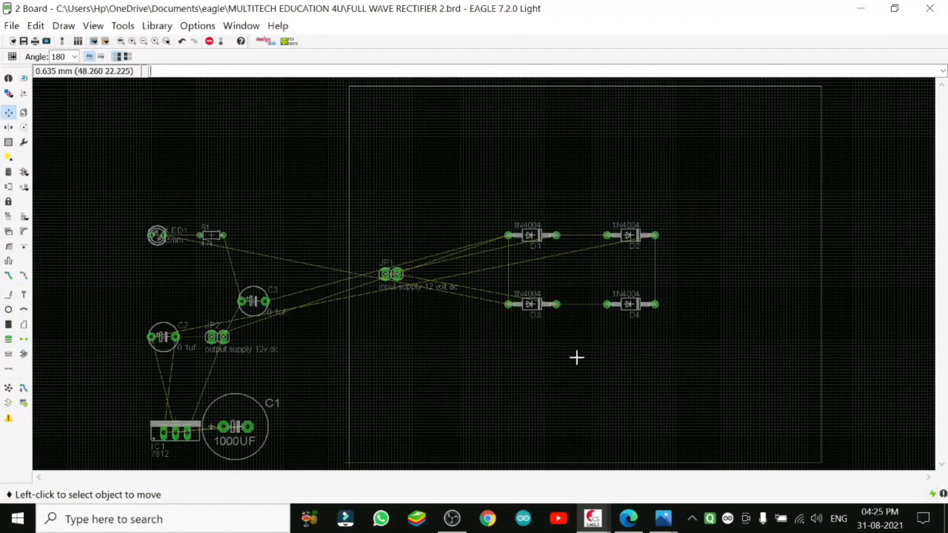
Check the components following the diode bridge in the rectifier circuit diagram in Photos, and return to the board.
click(665, 523)
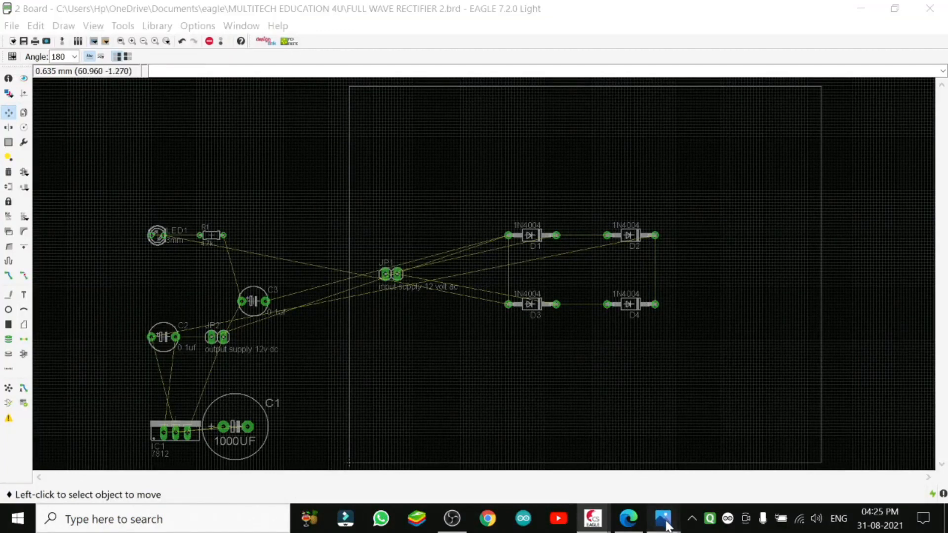
click(737, 428)
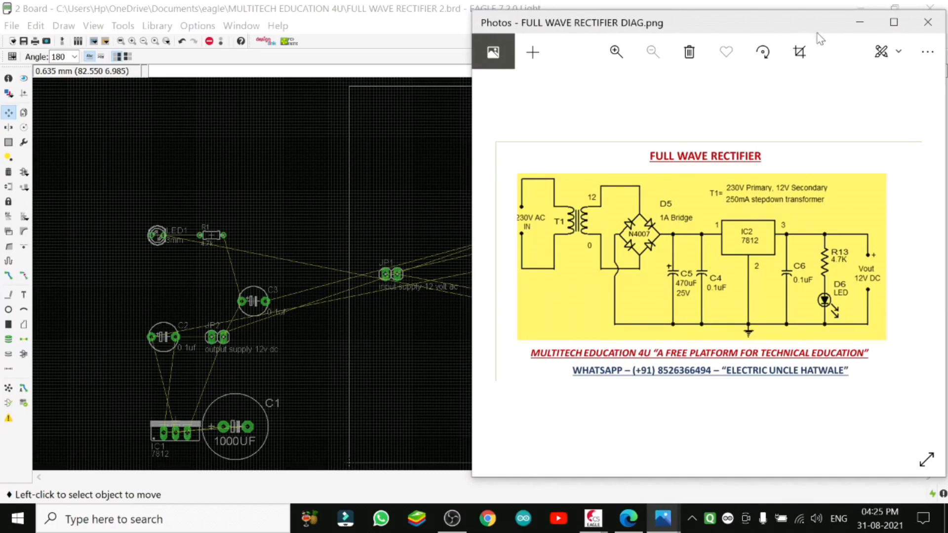
click(860, 23)
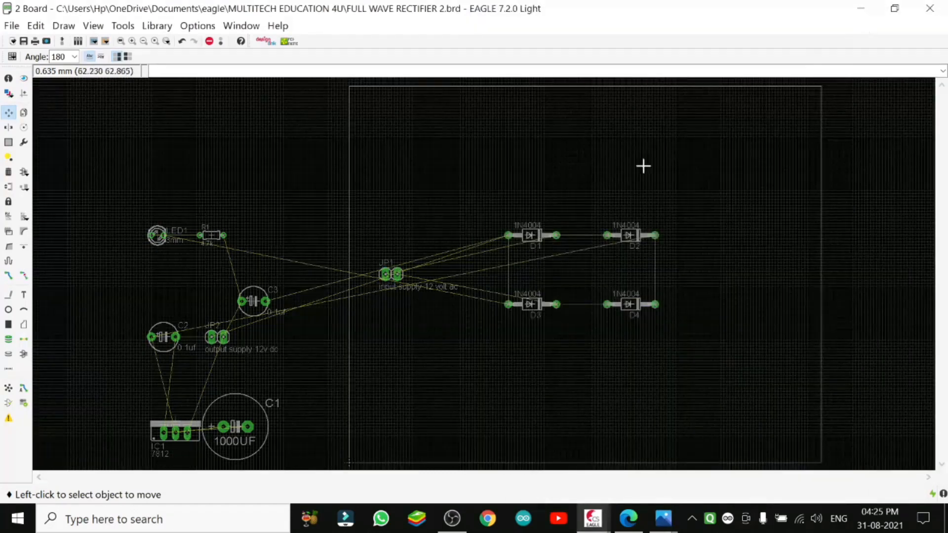
Move capacitors C1 and C2 side by side onto the board, below and right of D4, at about (76, 20) and (91, 18) mm.
click(241, 423)
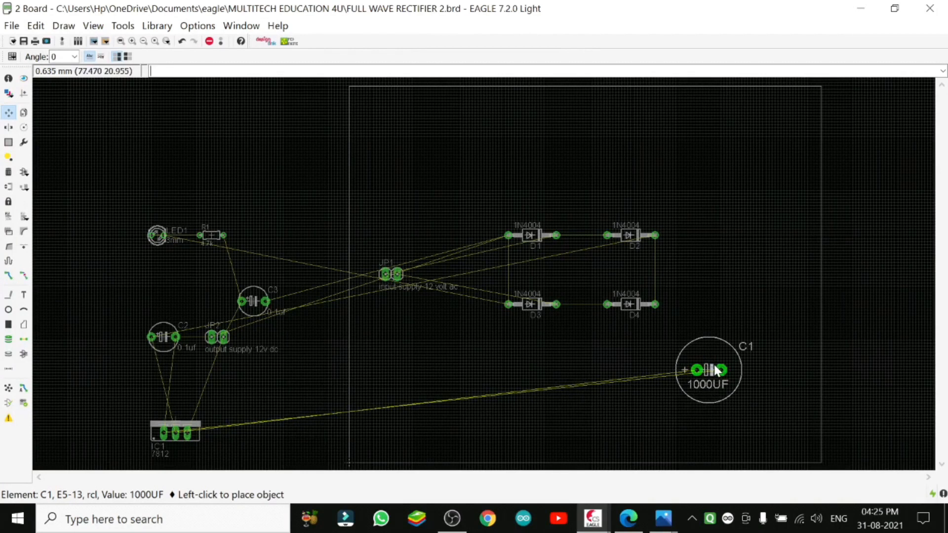
click(714, 368)
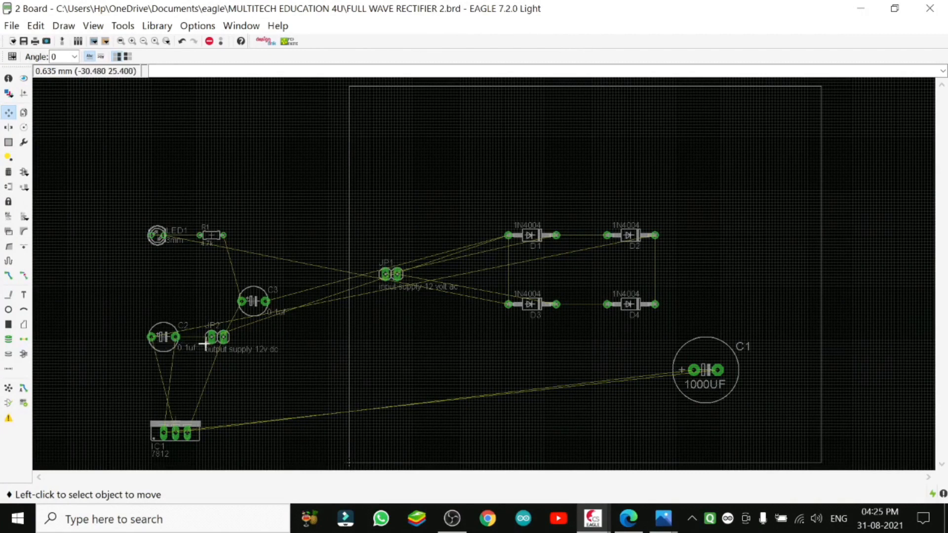
click(165, 337)
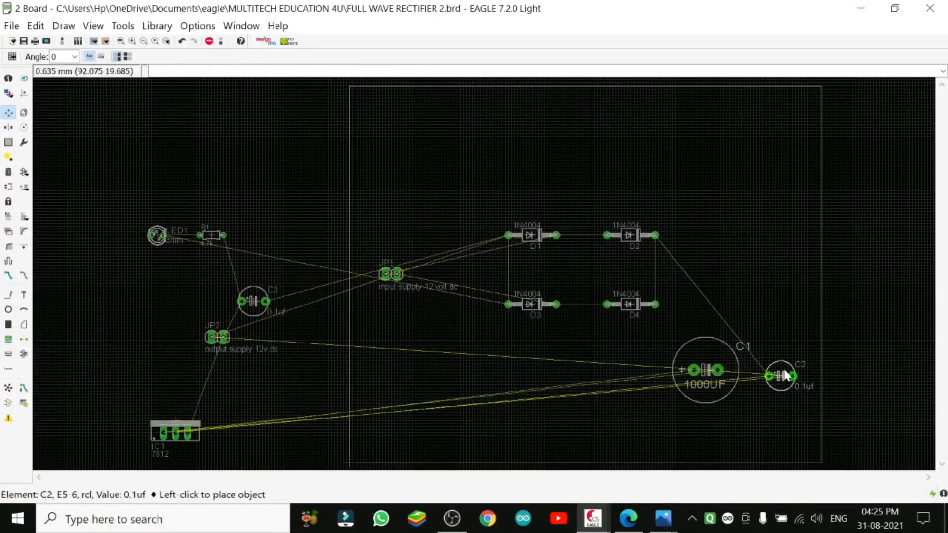
click(783, 372)
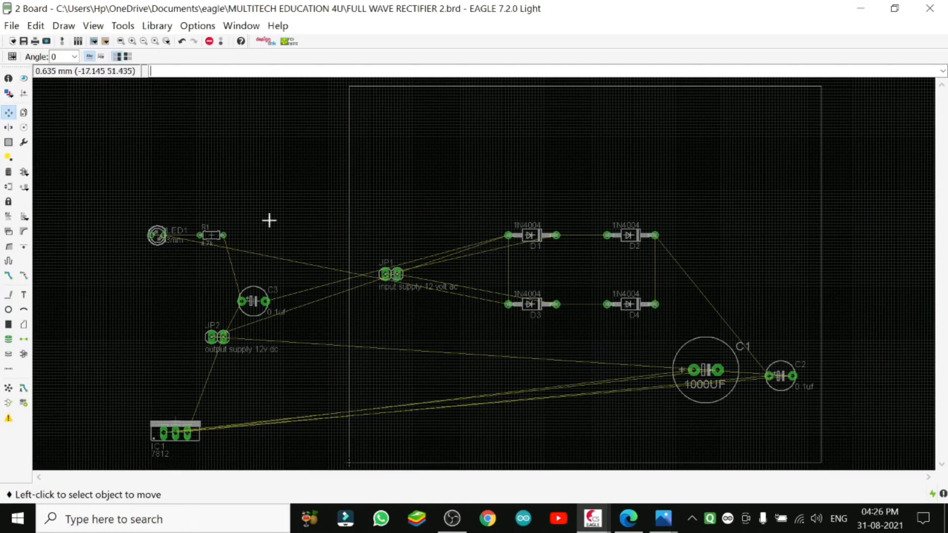
Rotate the input supply header JP1 to 270 degrees and reposition it between the board's left edge and the diodes.
click(397, 274)
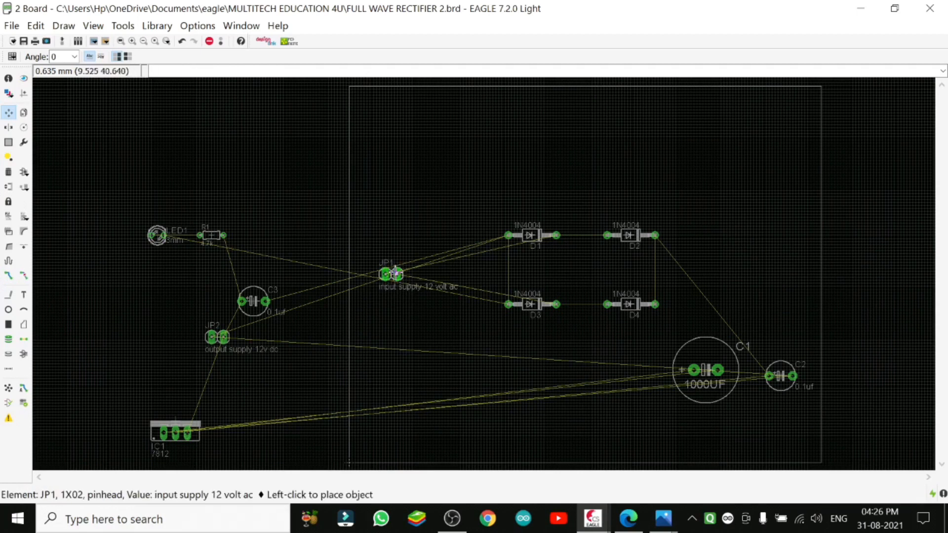
right_click(397, 274)
right_click(396, 272)
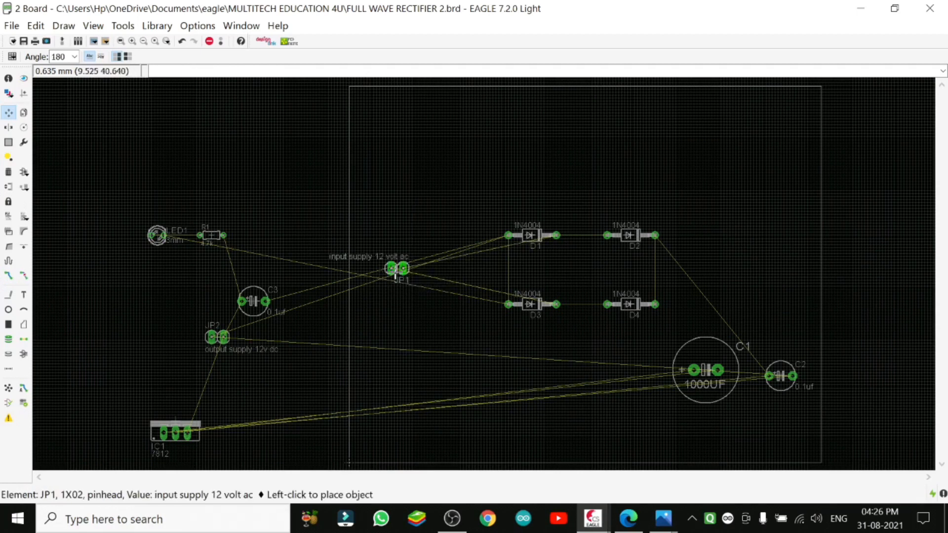
right_click(395, 273)
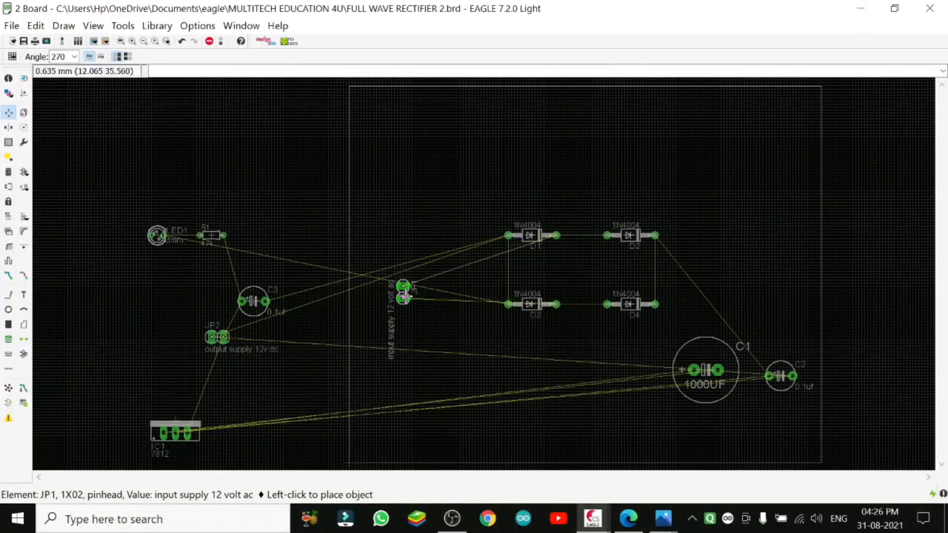